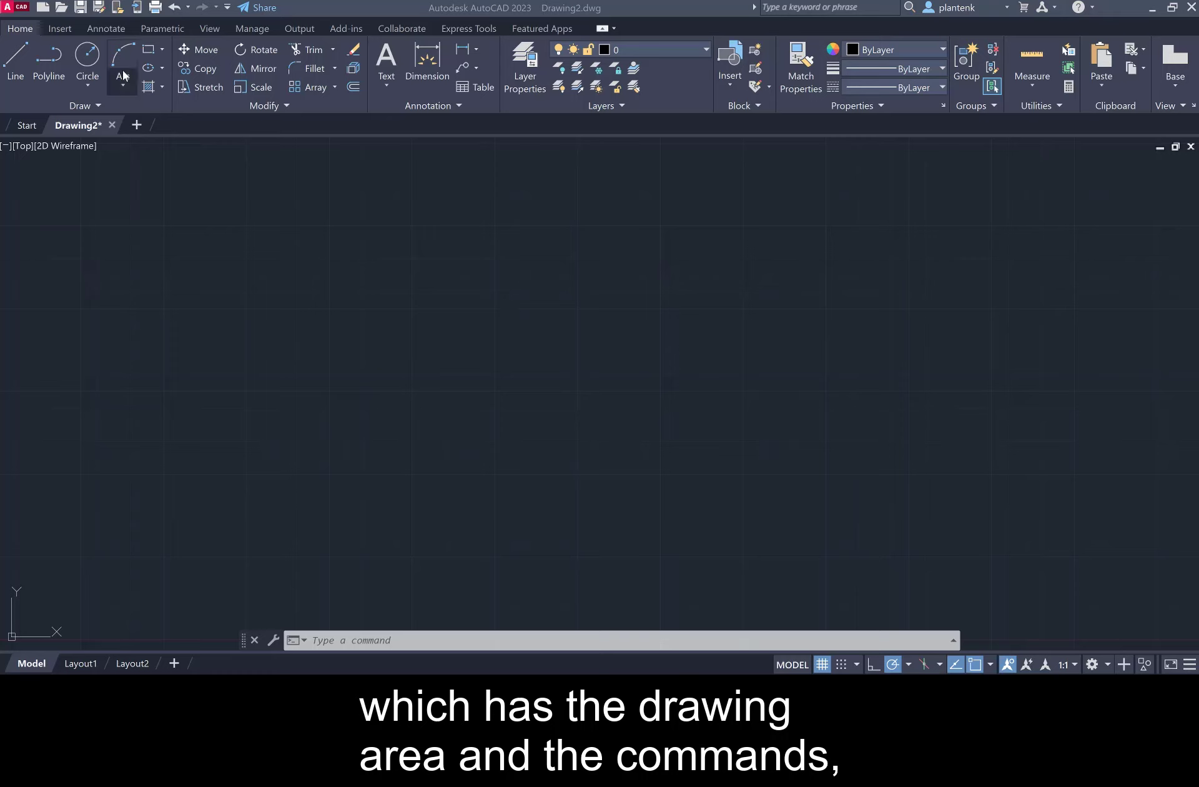
Step: Enter STARTUP at the command line and give it the value 3
{"action": "left_click", "coordinate": [348, 639]}
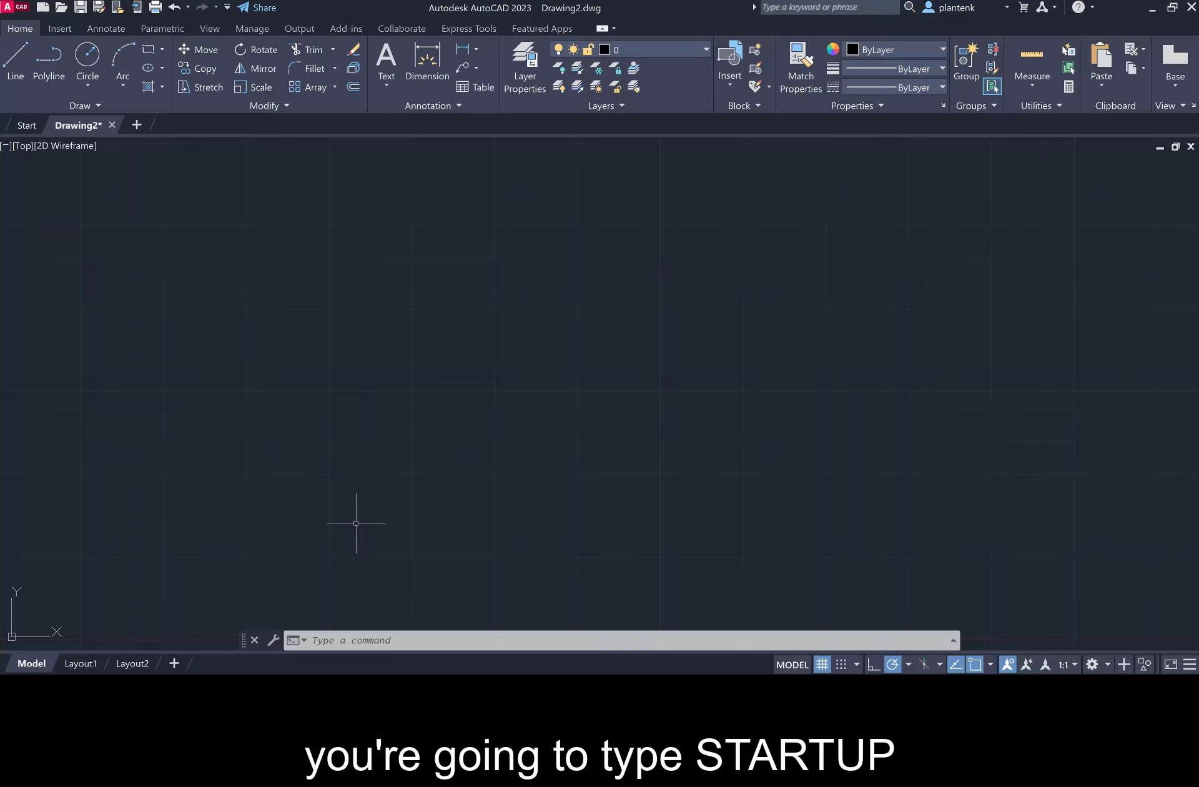
{"action": "type", "text": "STARTup"}
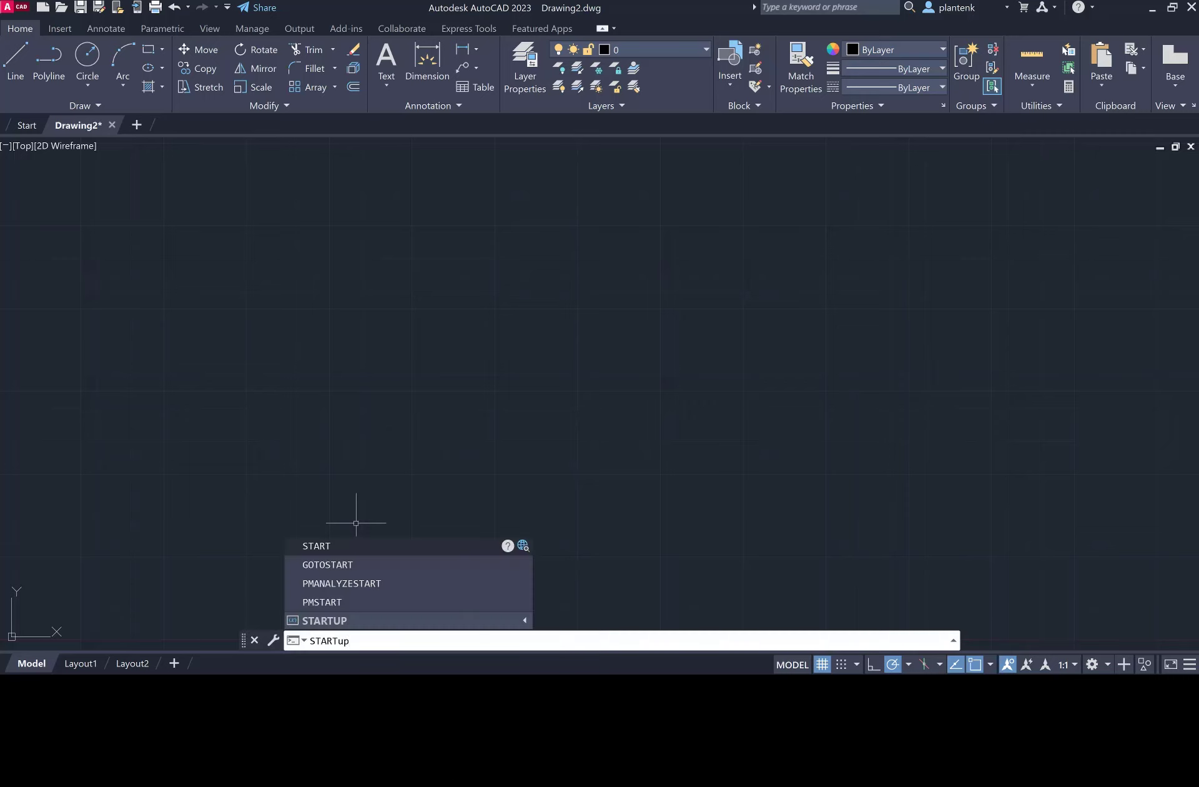
{"action": "key", "text": "Return"}
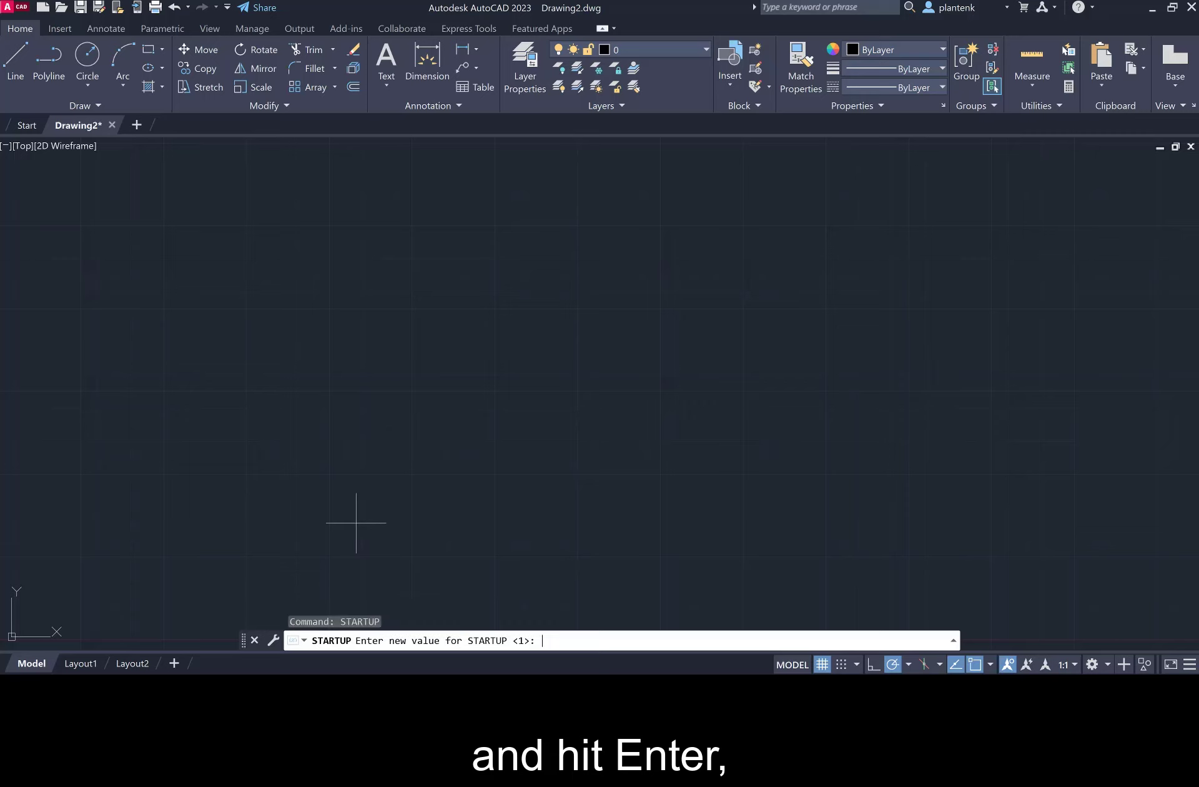
{"action": "type", "text": "3"}
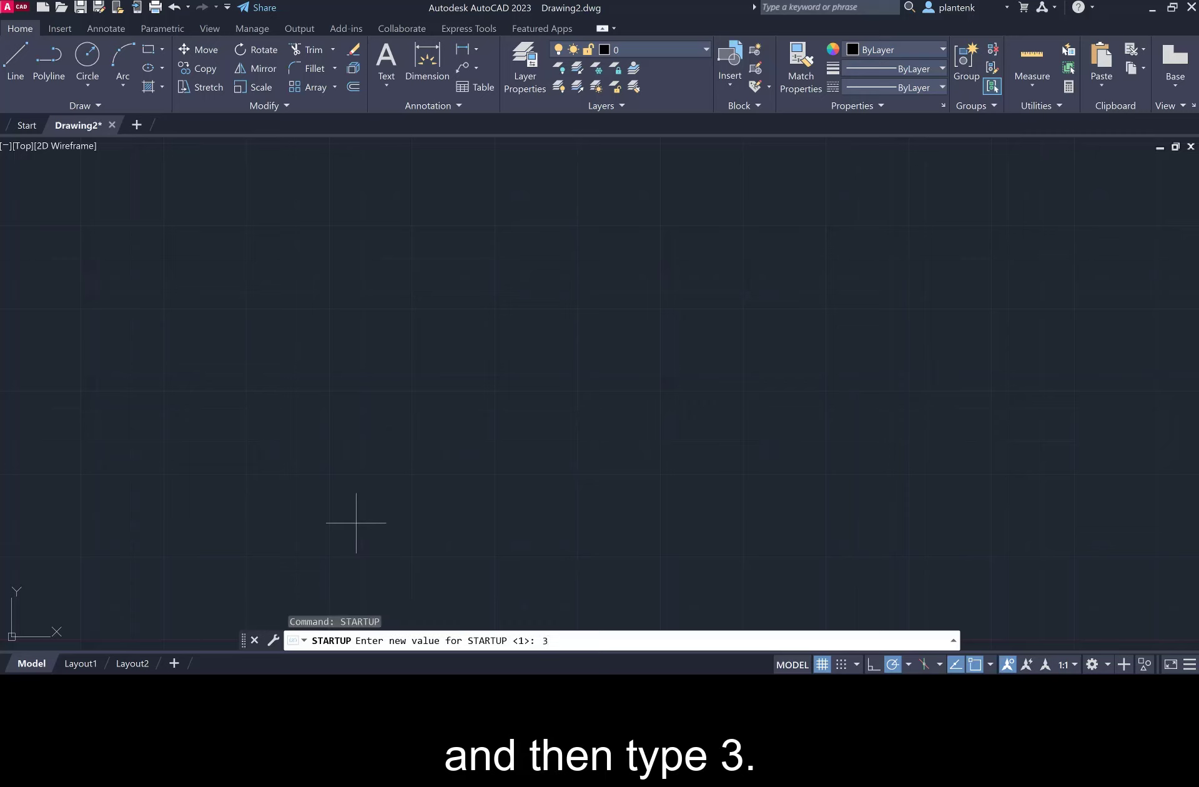
{"action": "key", "text": "Return"}
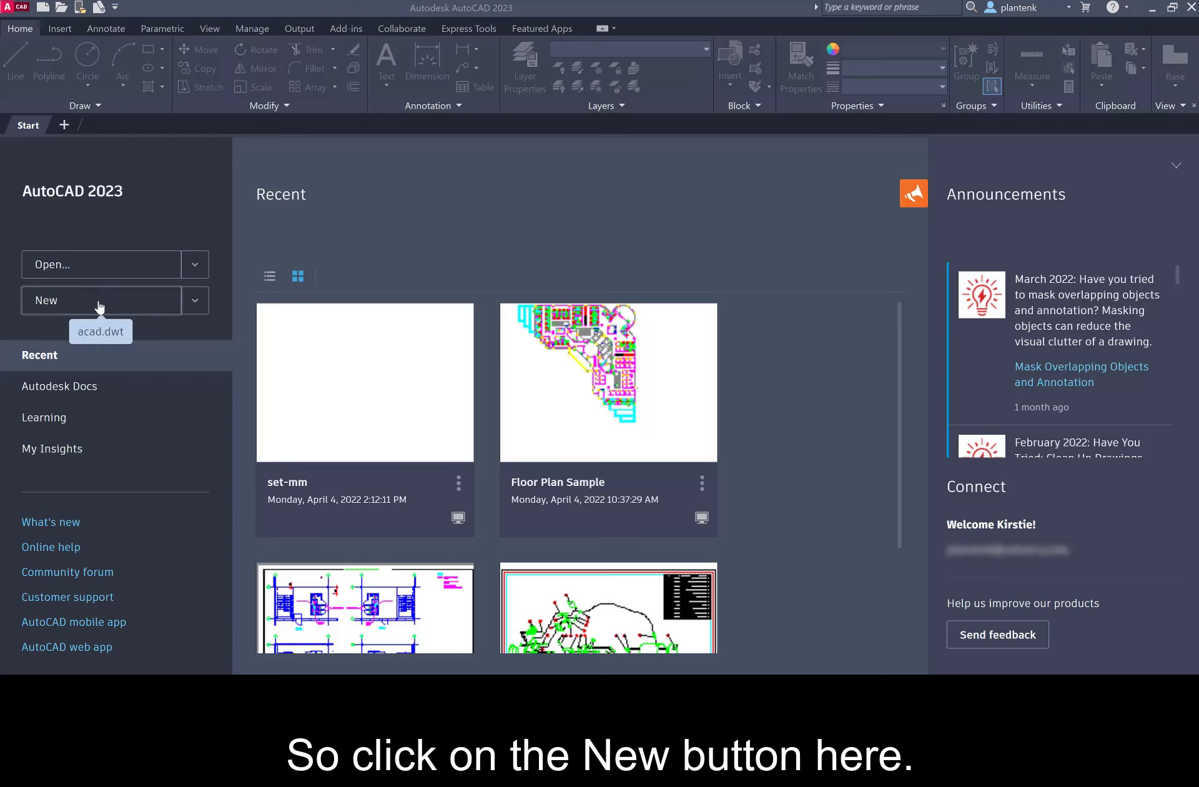
Step: Create the blank Drawing1 from acad.dwt using New on the Start tab
{"action": "left_click", "coordinate": [78, 304]}
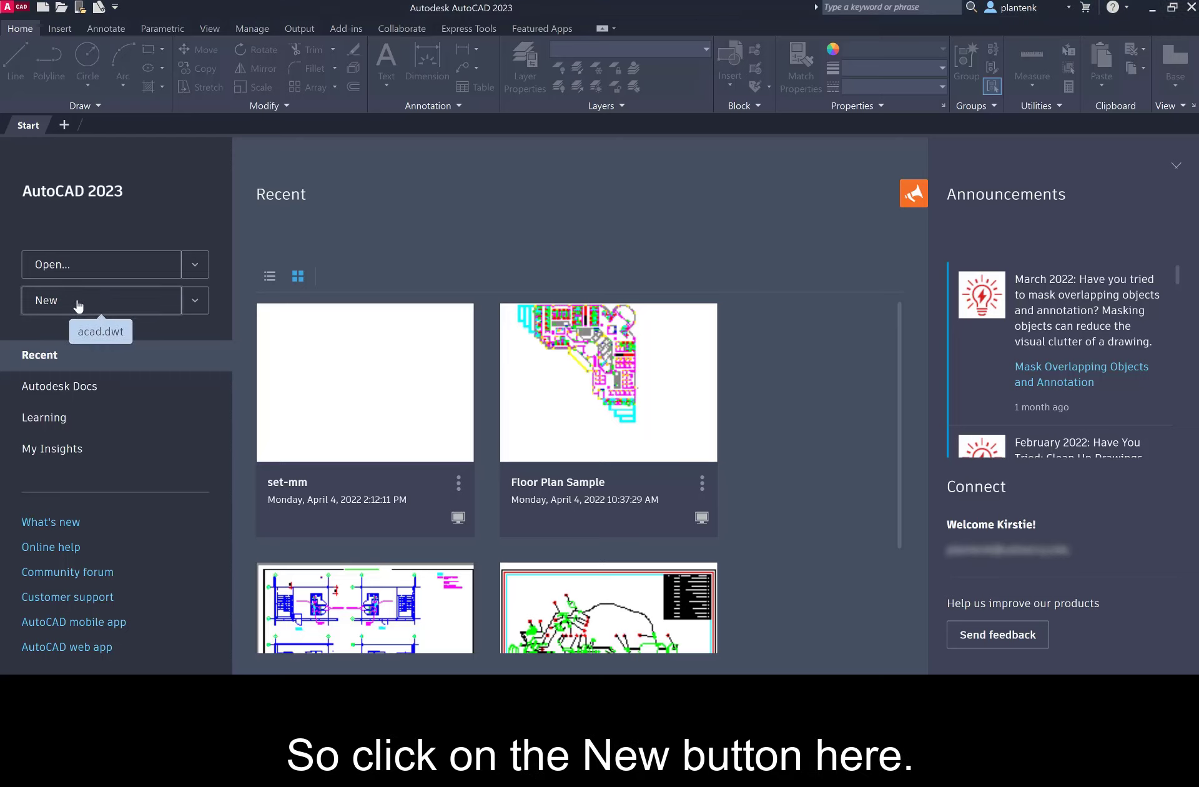
{"action": "left_click", "coordinate": [78, 305]}
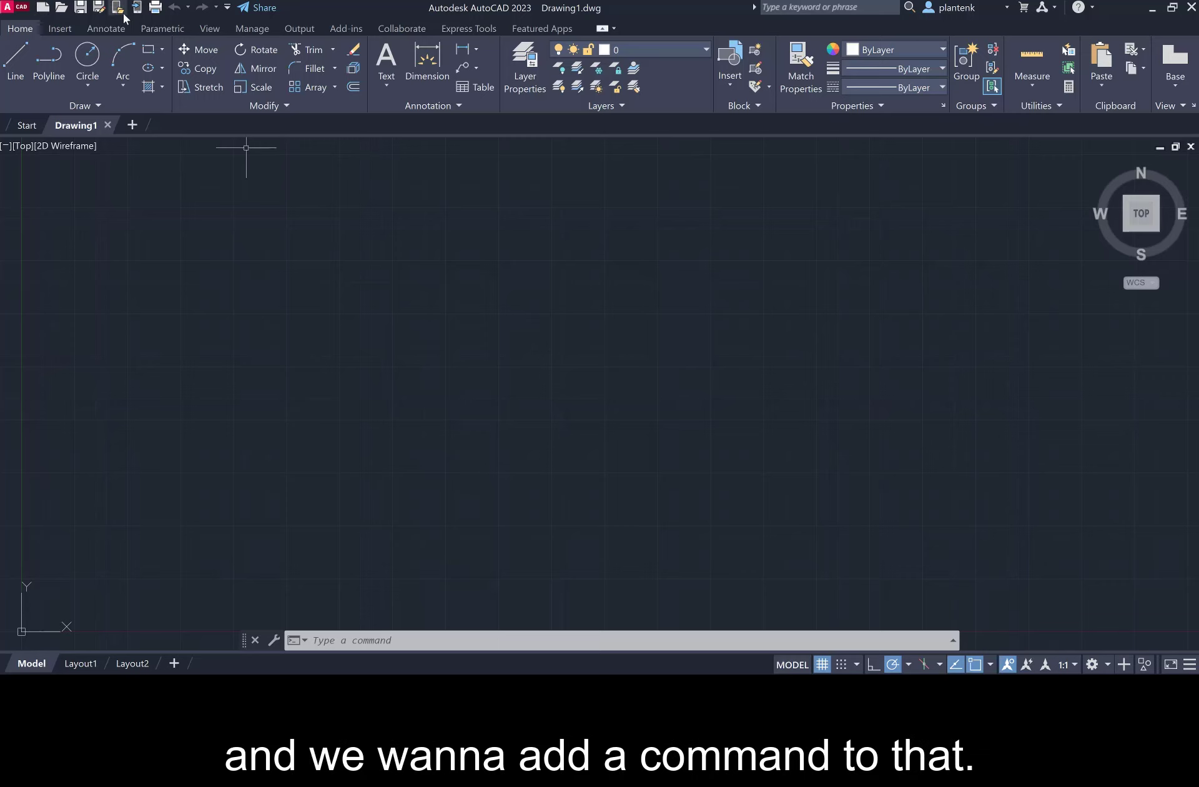
Step: Add the Workspace switcher to the Quick Access Toolbar
{"action": "left_click", "coordinate": [227, 8]}
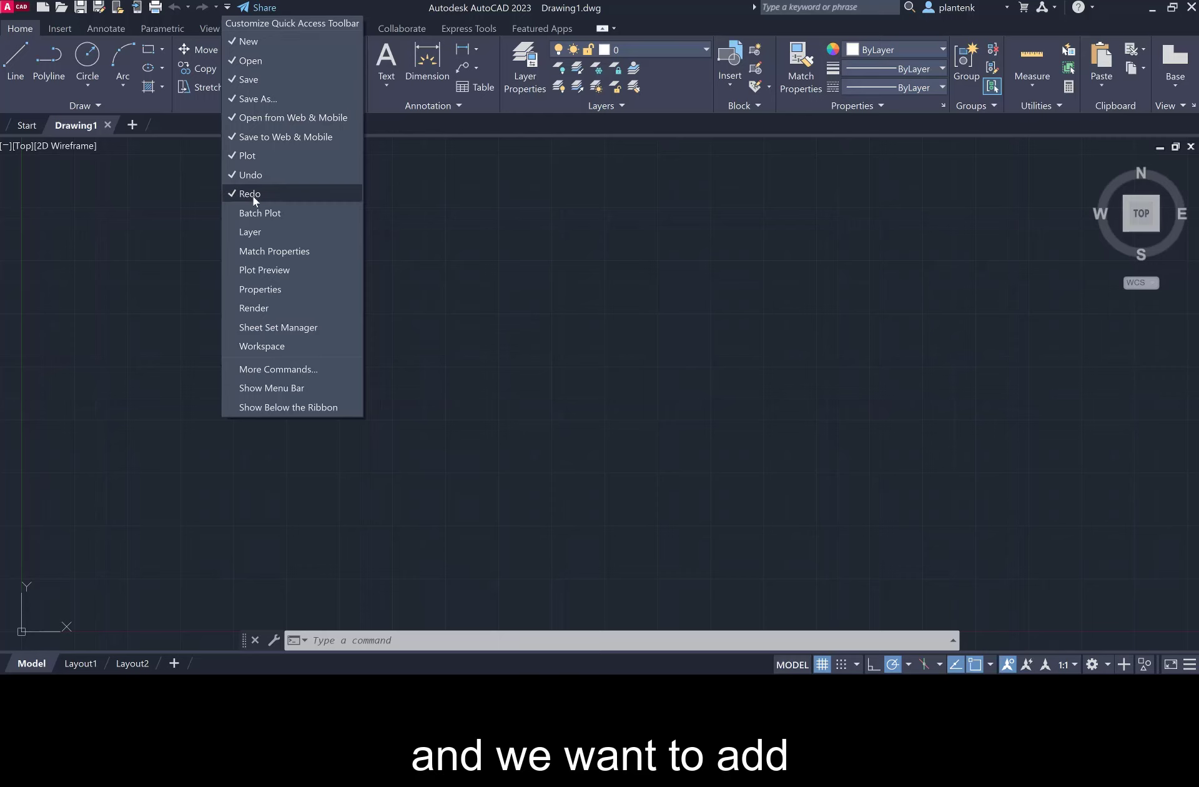
{"action": "left_click", "coordinate": [267, 346]}
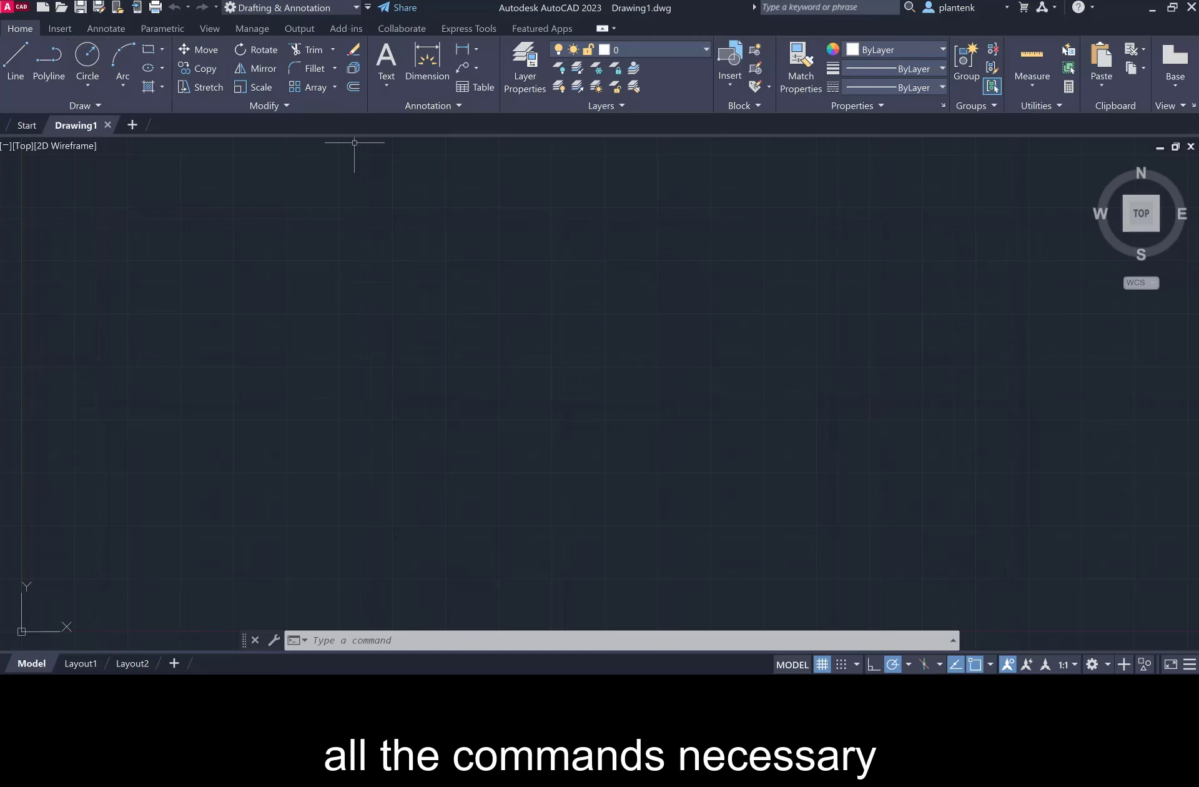
{"action": "left_click", "coordinate": [356, 8]}
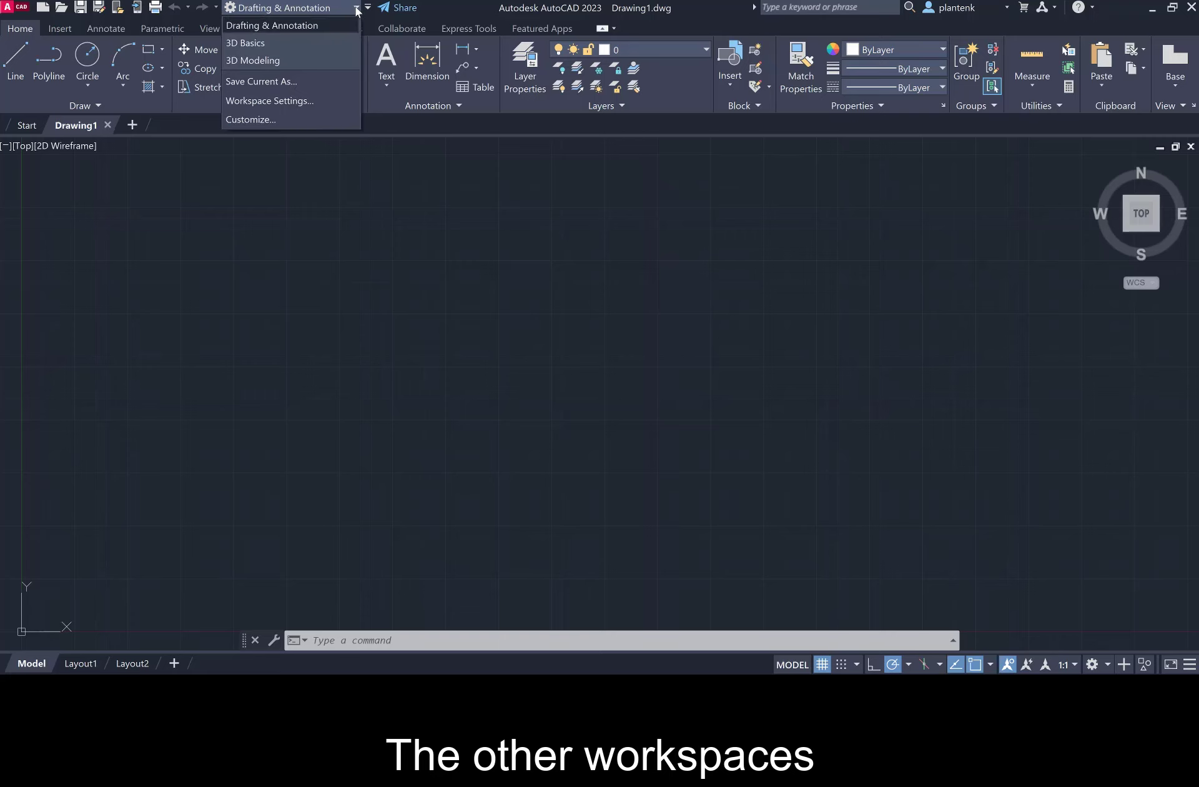
{"action": "left_click", "coordinate": [256, 61]}
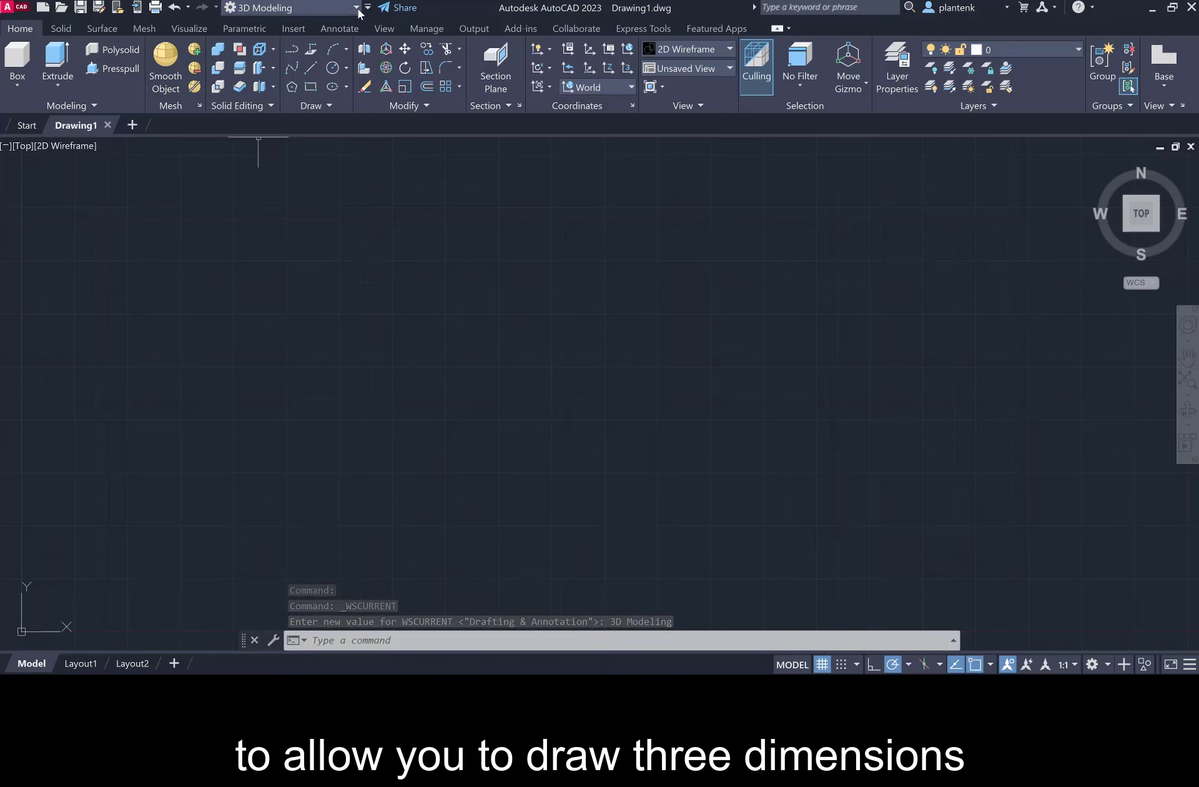
{"action": "left_click", "coordinate": [300, 8]}
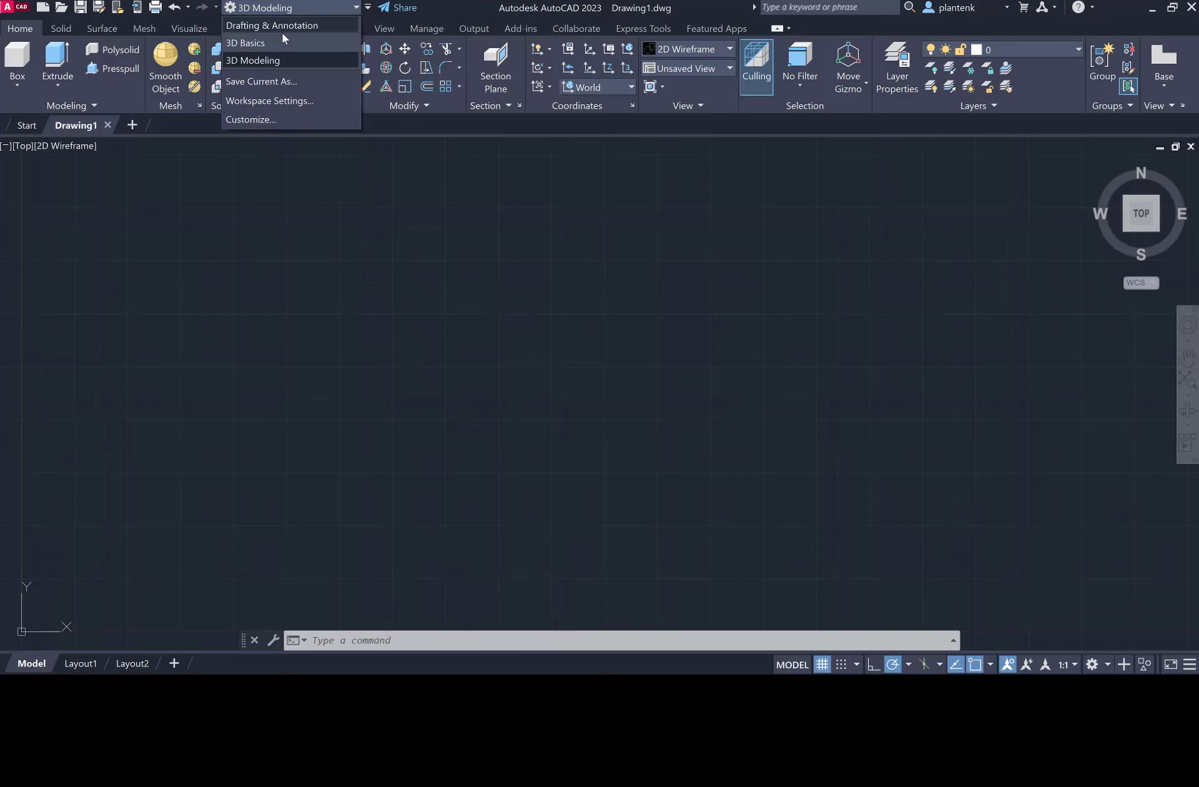
{"action": "left_click", "coordinate": [302, 25]}
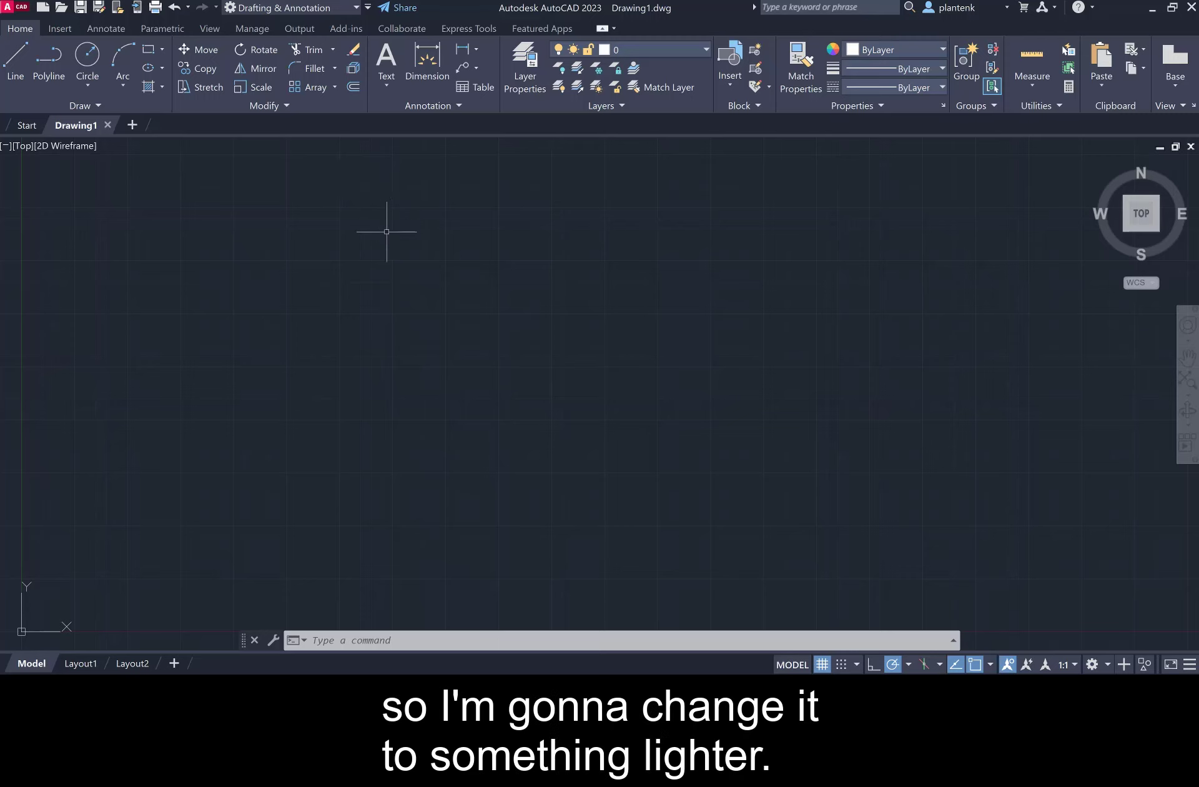
Step: Set the interface colour theme to Light in Options > Display
{"action": "left_click", "coordinate": [17, 12]}
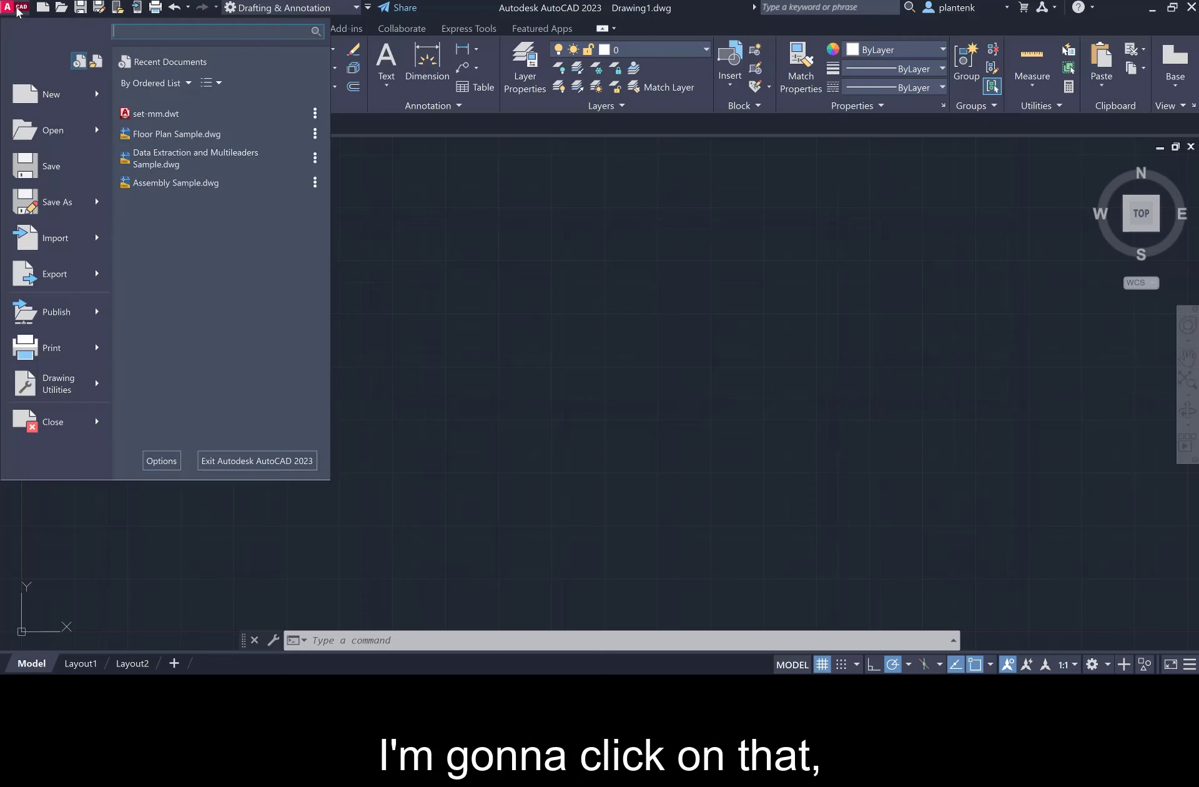
{"action": "left_click", "coordinate": [162, 461]}
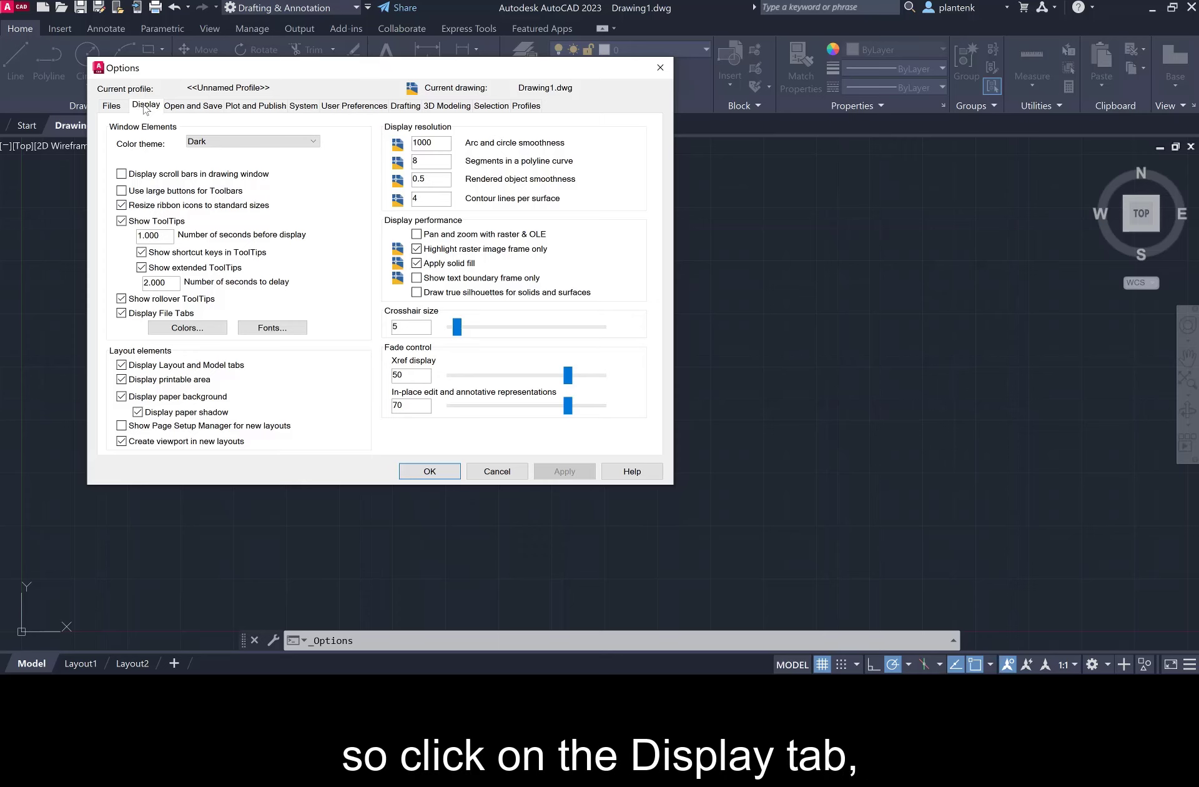
{"action": "left_click", "coordinate": [267, 142]}
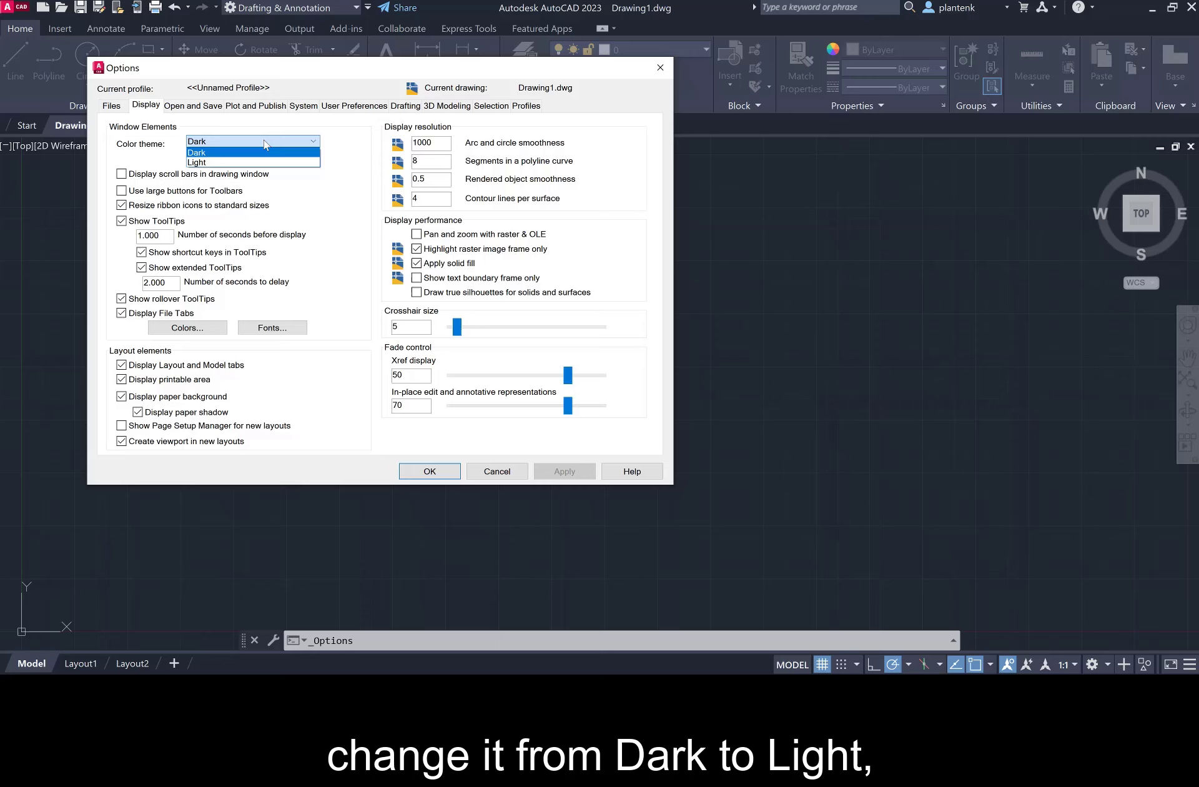
{"action": "left_click", "coordinate": [235, 163]}
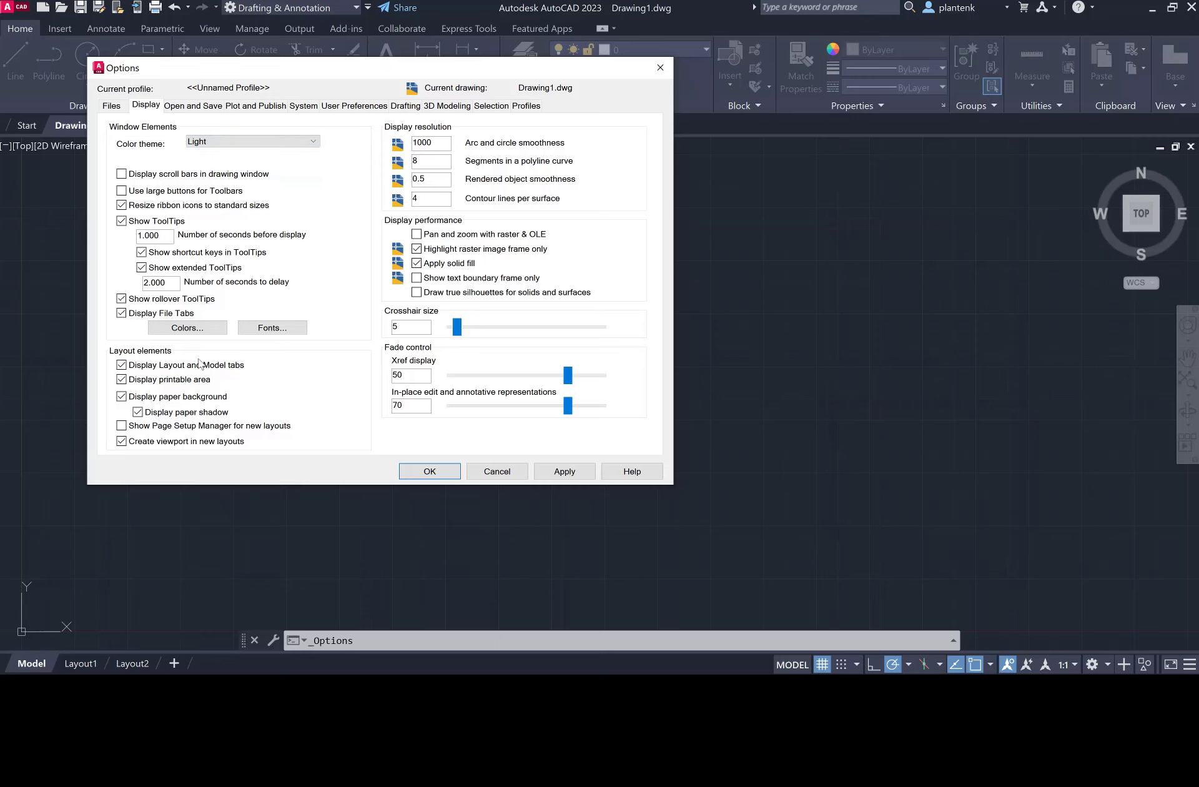
Step: Make the 2D model space uniform background White and close Options
{"action": "left_click", "coordinate": [187, 328]}
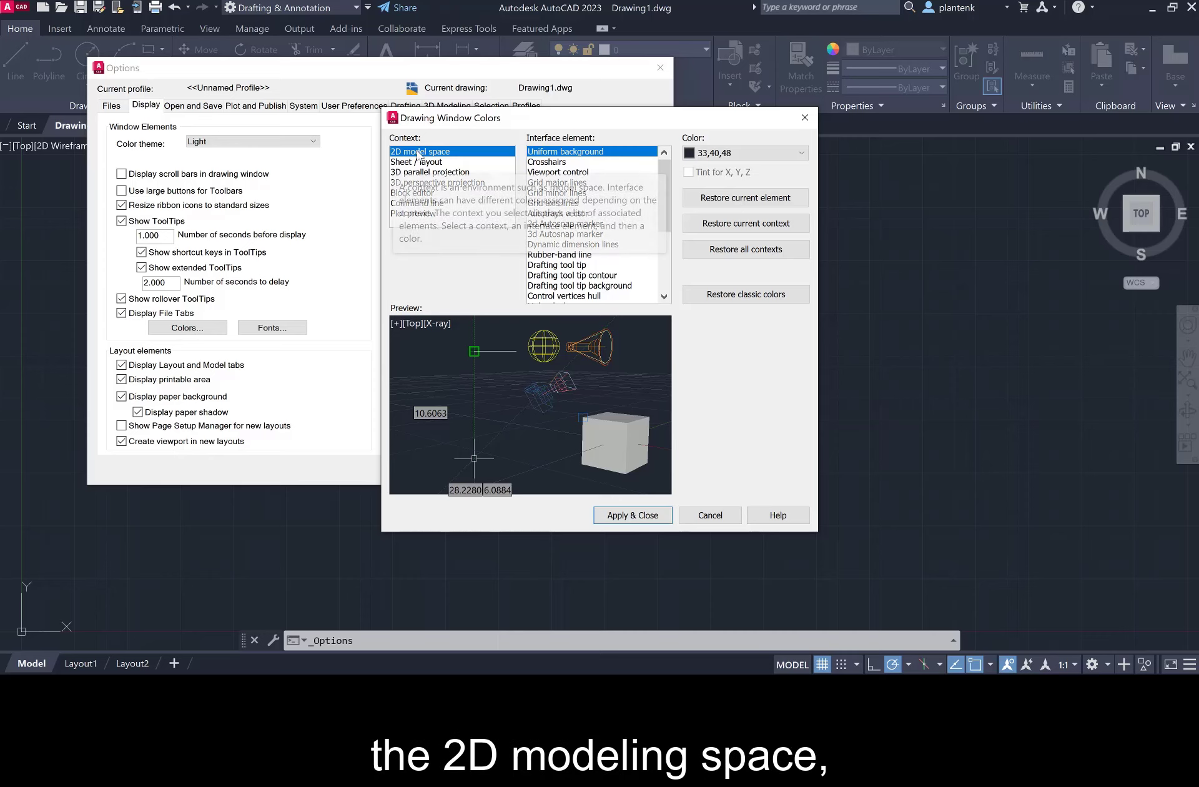
{"action": "left_click", "coordinate": [775, 156]}
{"action": "left_click", "coordinate": [724, 250]}
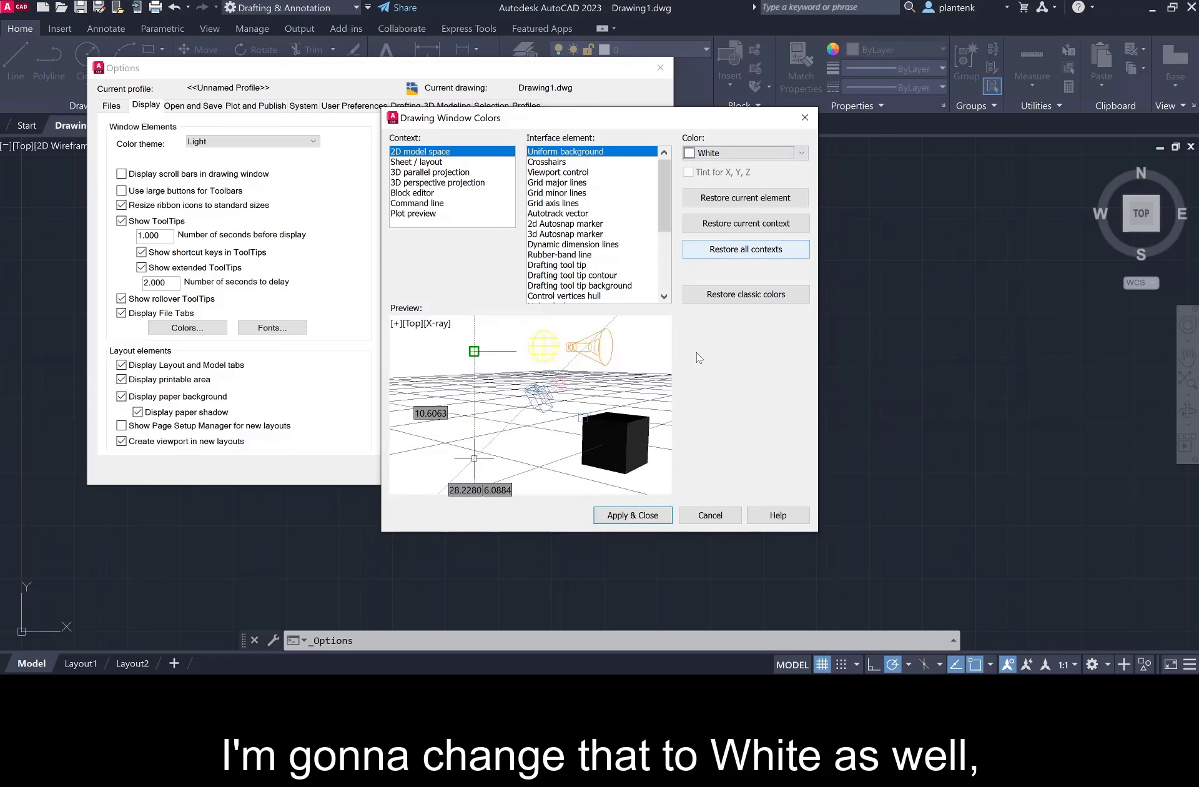
{"action": "left_click", "coordinate": [633, 516]}
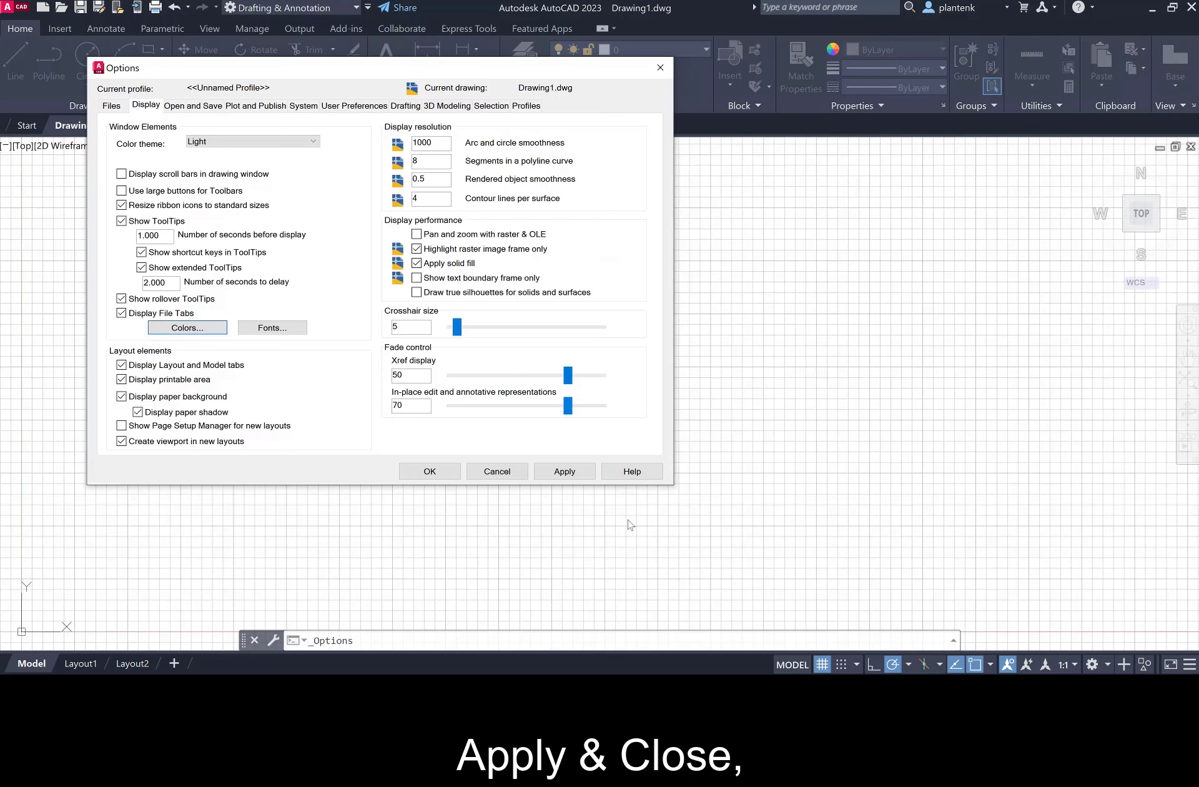
{"action": "left_click", "coordinate": [437, 476]}
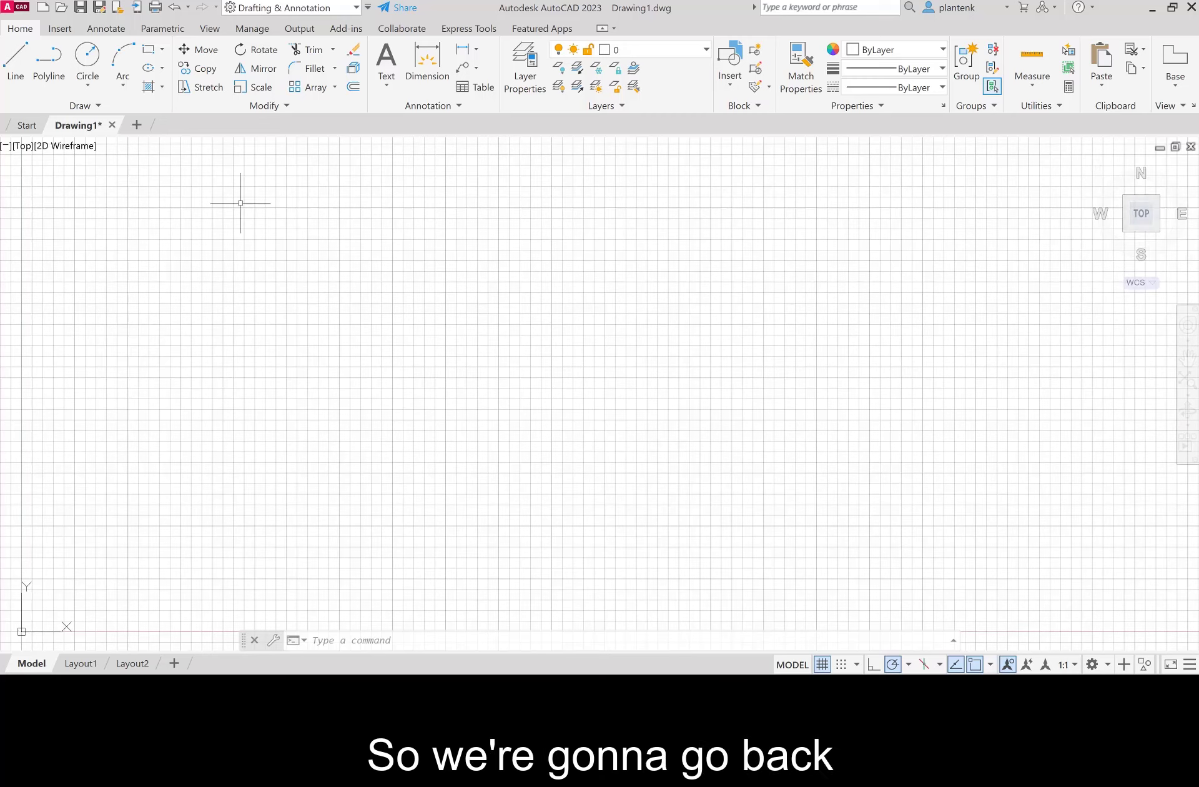
Step: Turn off the ViewCube for the 2D Wireframe visual style in the 3D Modeling options
{"action": "left_click", "coordinate": [19, 11]}
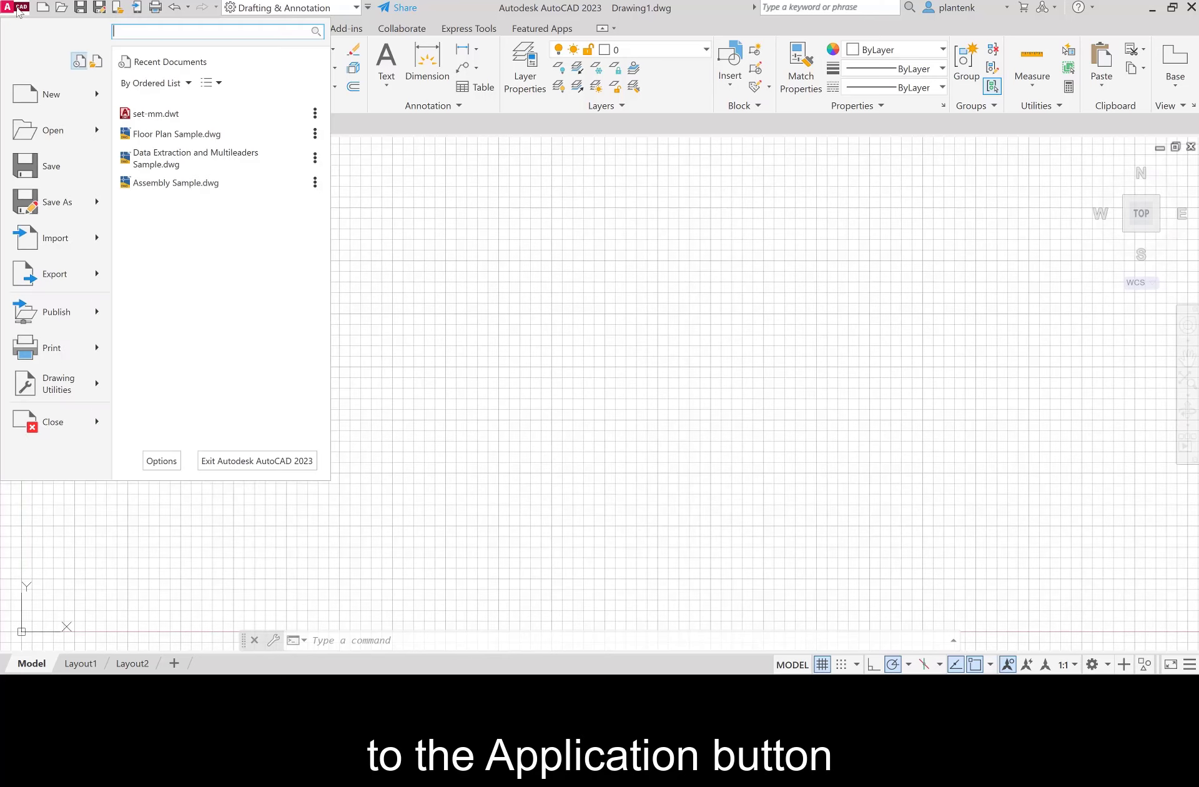
{"action": "left_click", "coordinate": [169, 456]}
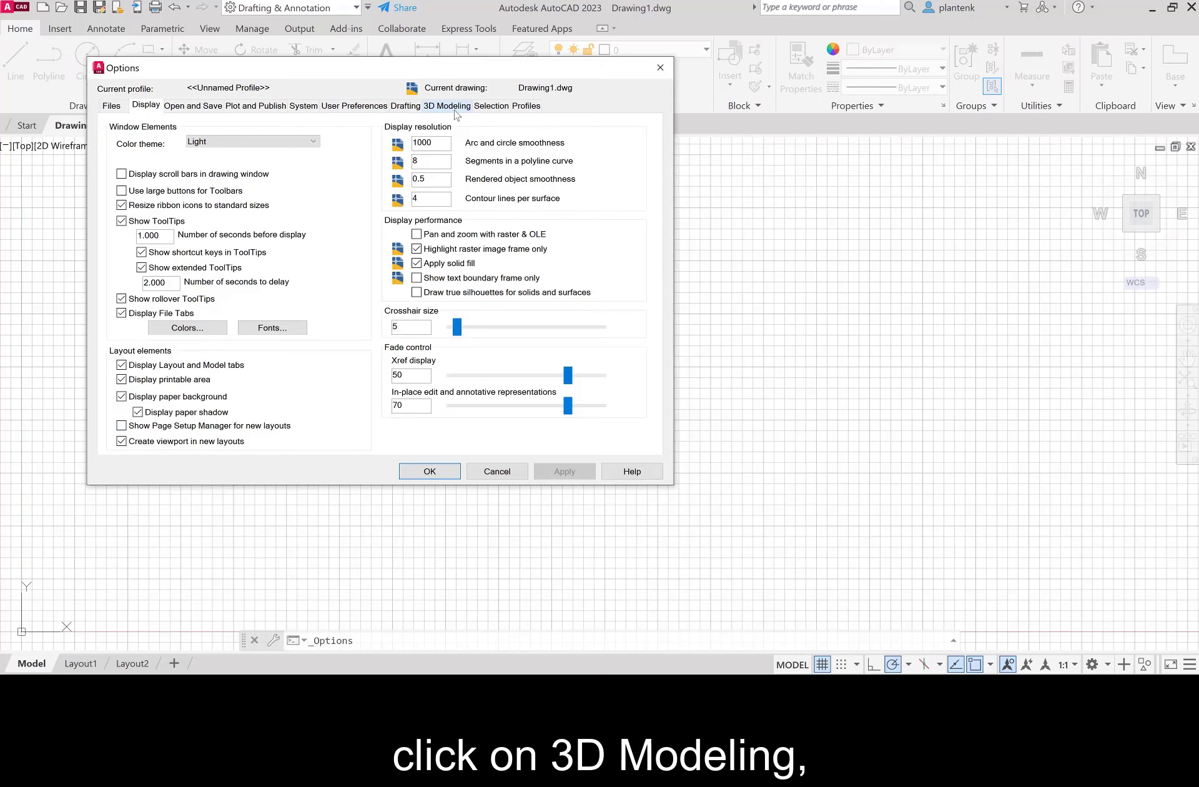
{"action": "left_click", "coordinate": [454, 107]}
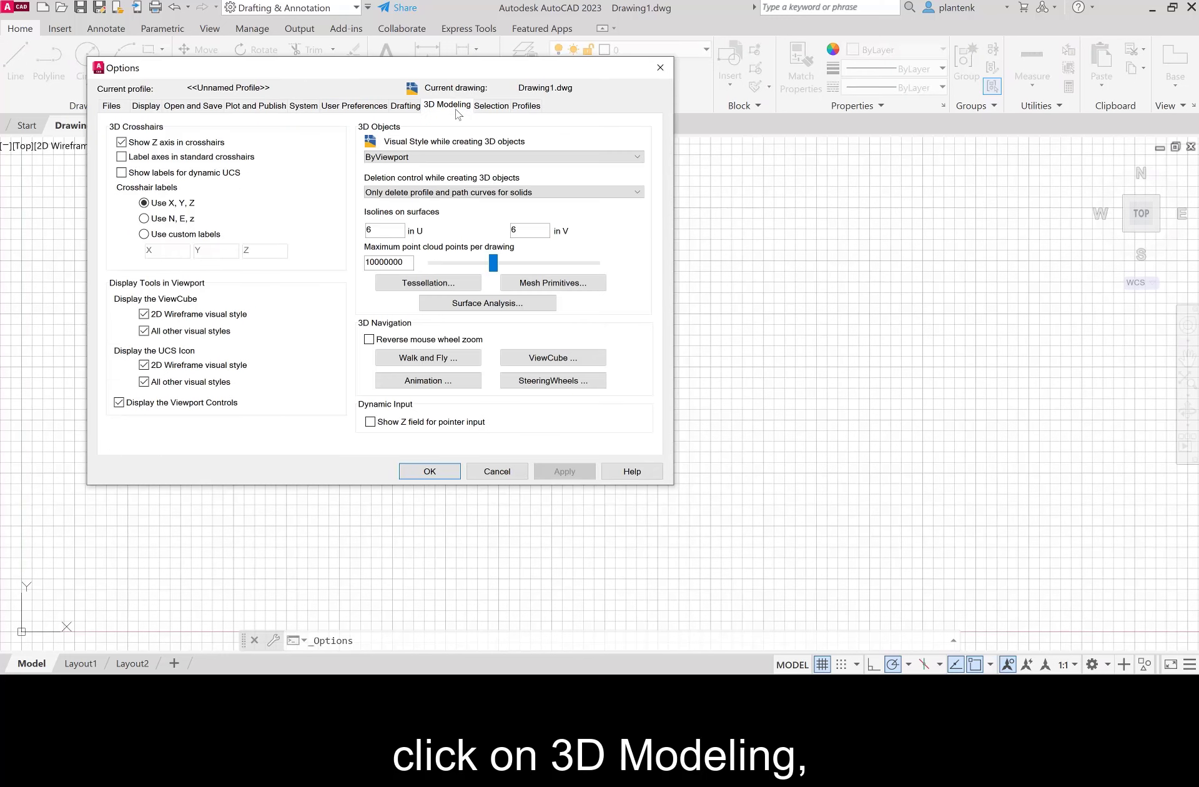
{"action": "left_click", "coordinate": [144, 315]}
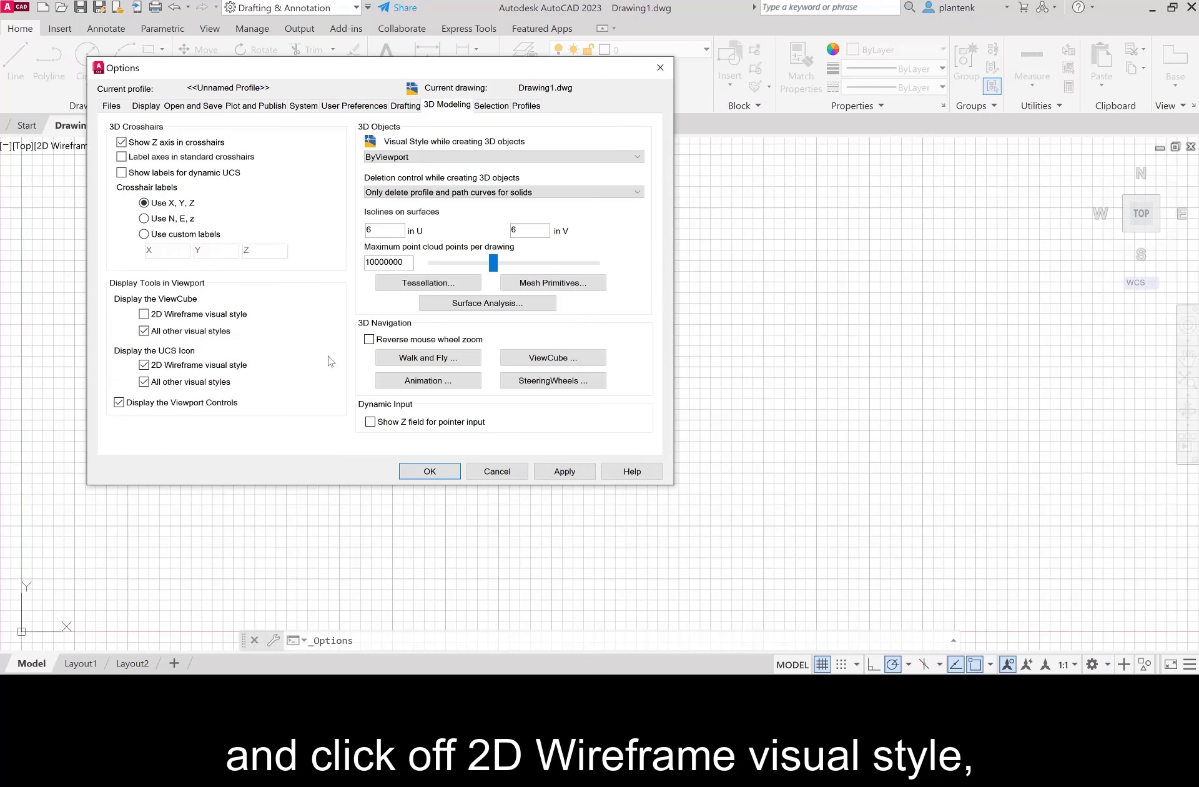
{"action": "left_click", "coordinate": [430, 472]}
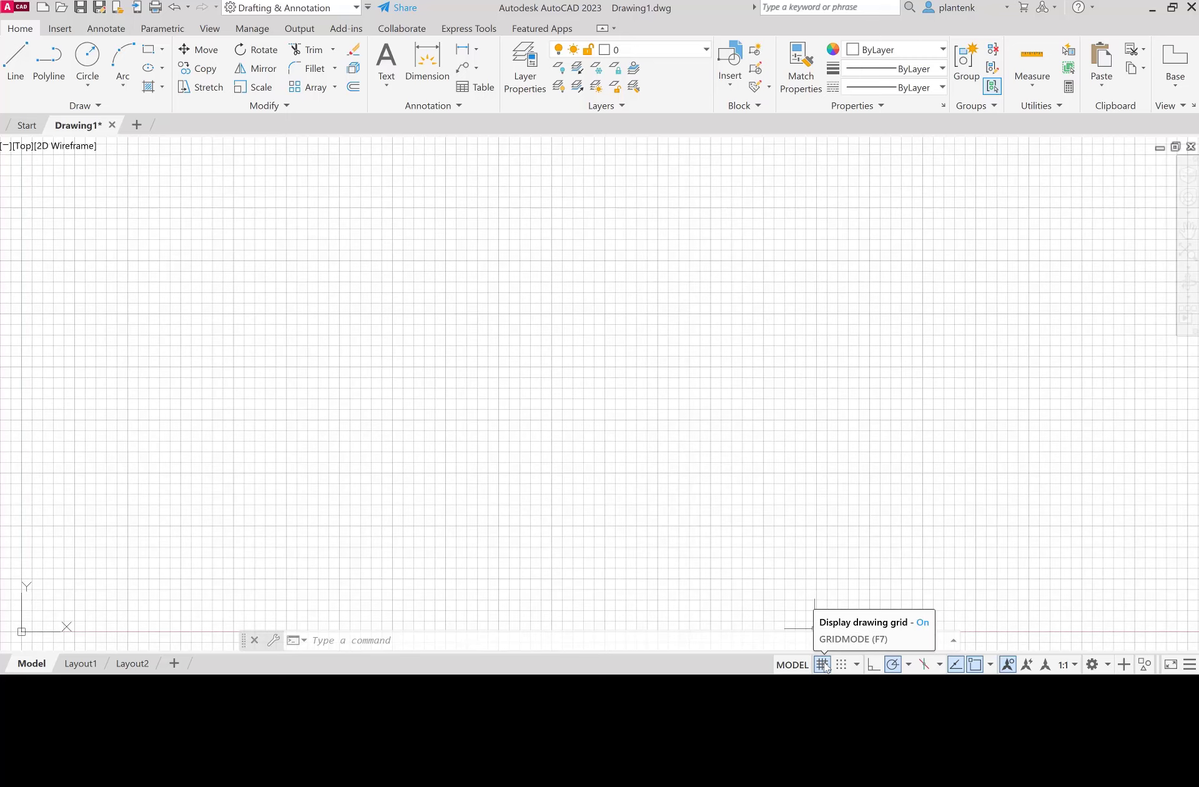
Step: Switch the grid off in the status bar and open the status-bar Customization list
{"action": "left_click", "coordinate": [822, 664]}
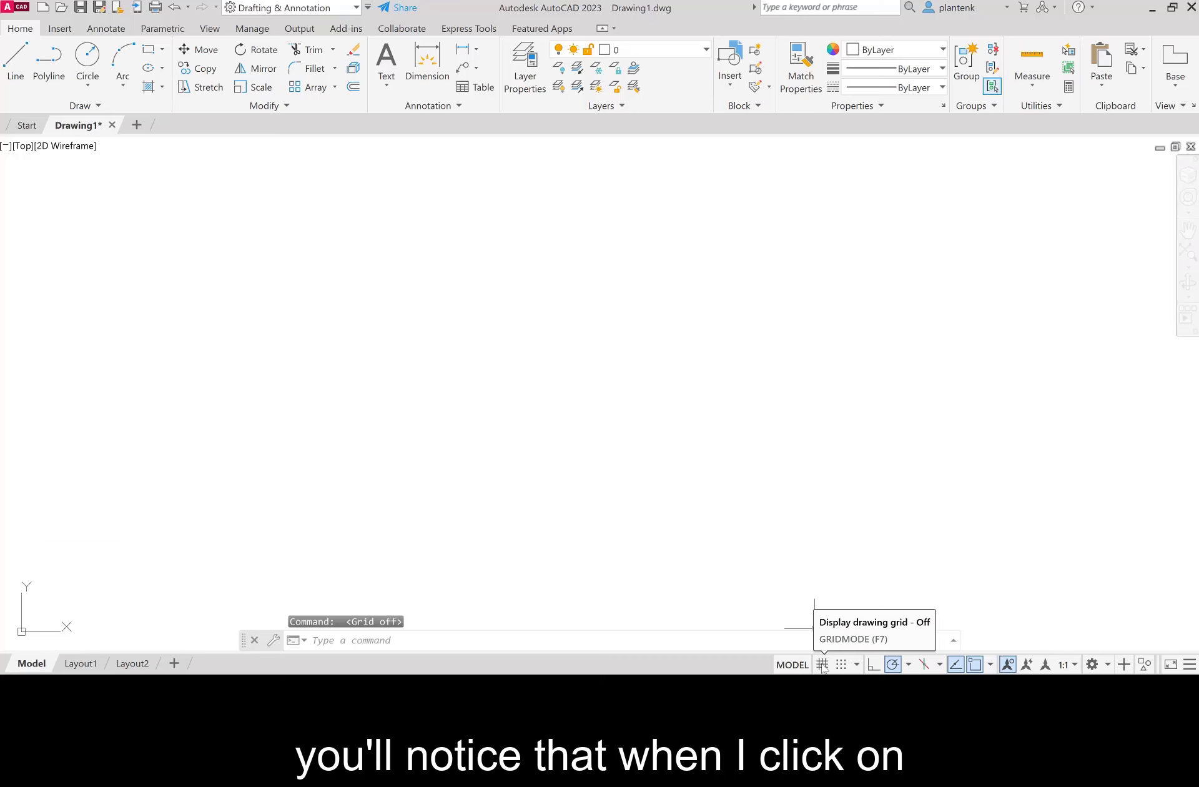
{"action": "left_click", "coordinate": [822, 664]}
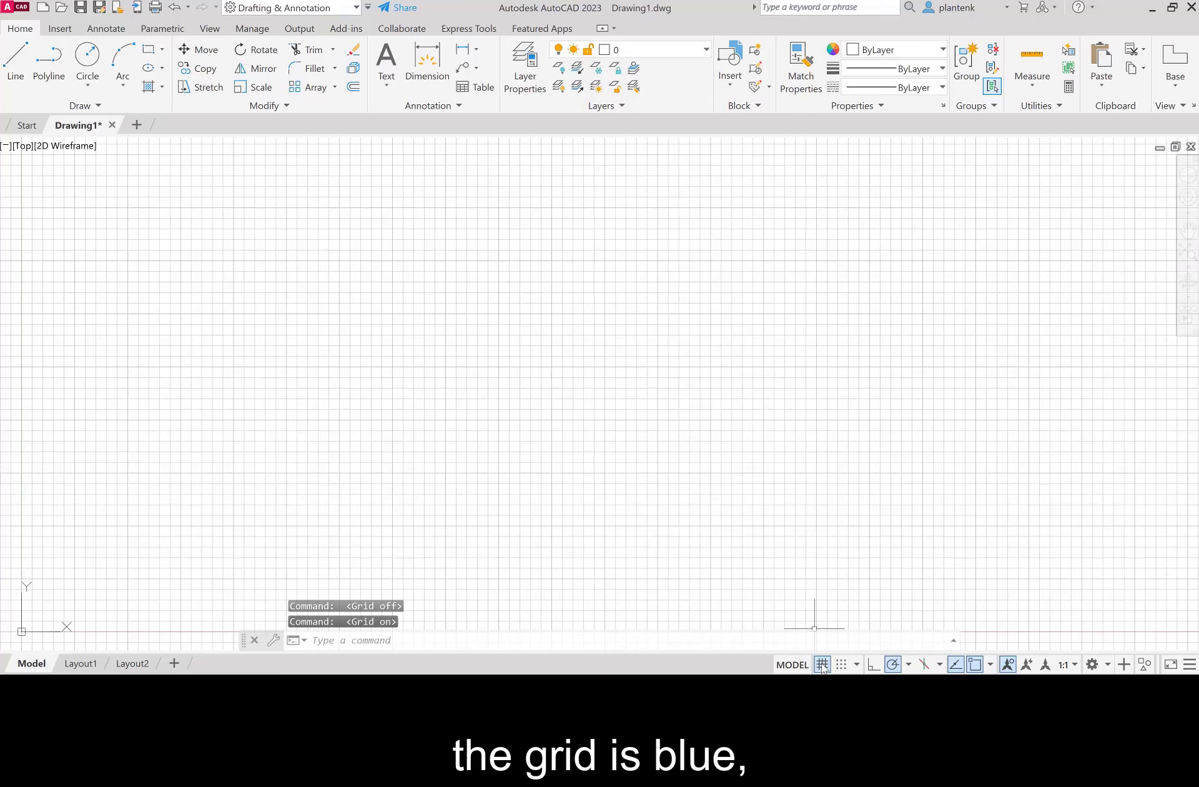
{"action": "left_click", "coordinate": [822, 665]}
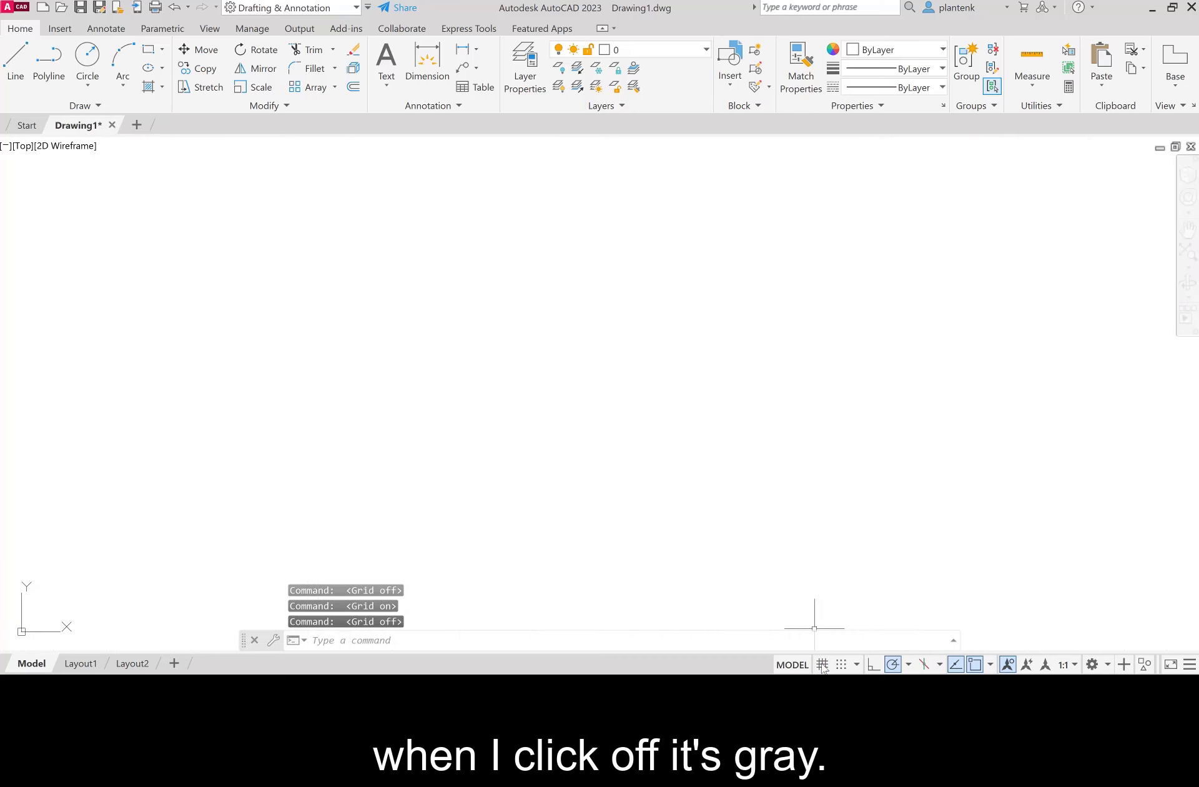
{"action": "left_click", "coordinate": [1191, 666]}
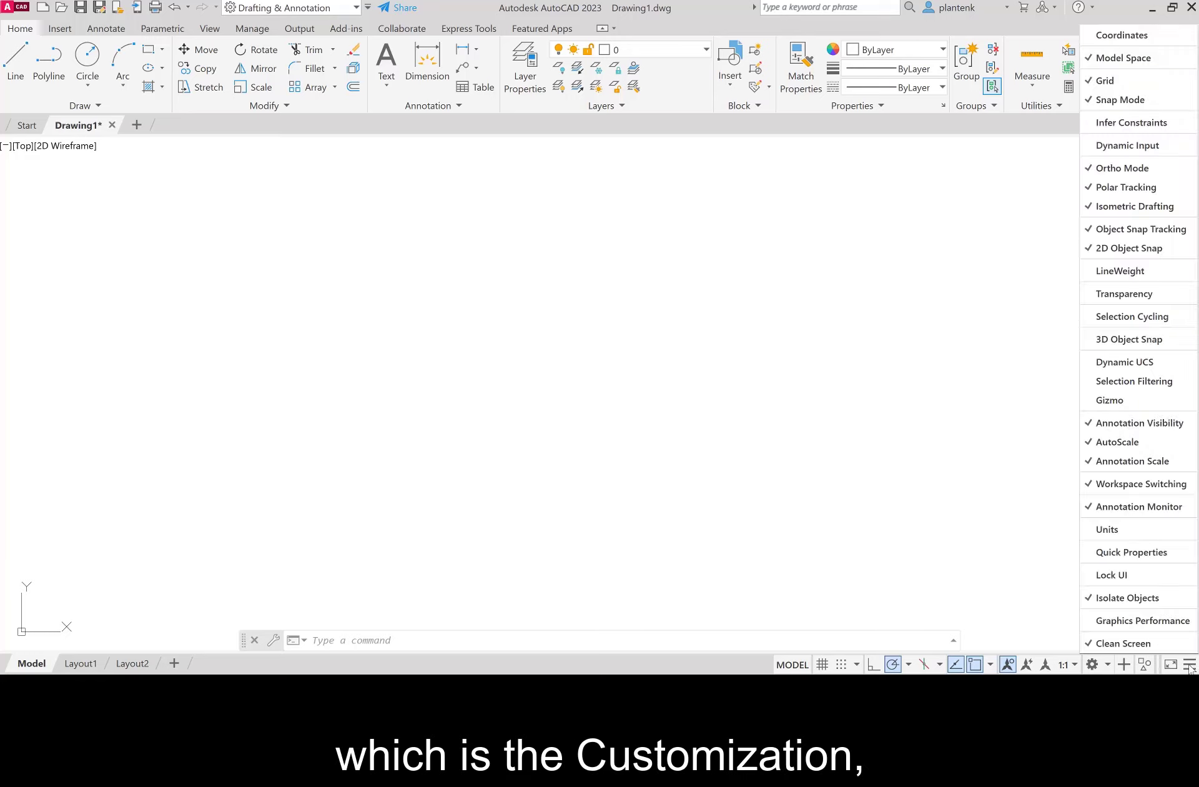
Step: Show the Dynamic Input toggle in the status bar and close the Customization list
{"action": "left_click", "coordinate": [1127, 146]}
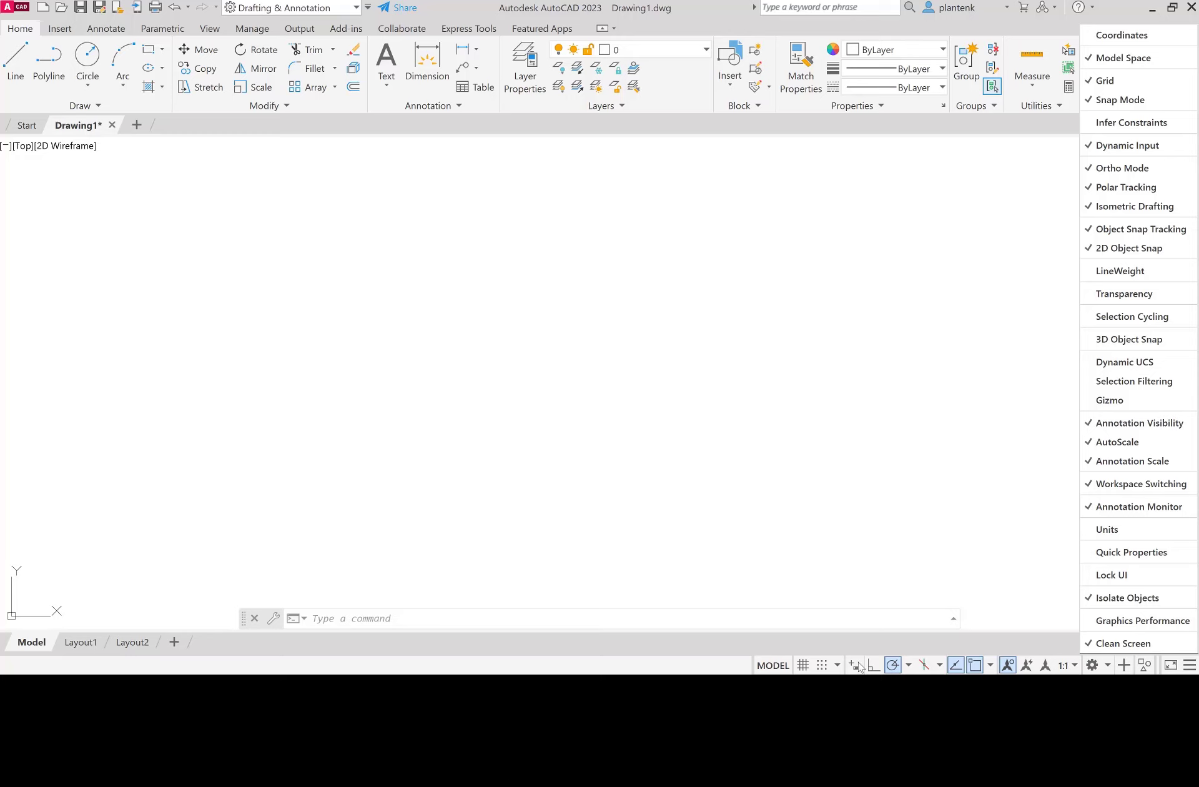
{"action": "left_click", "coordinate": [881, 601]}
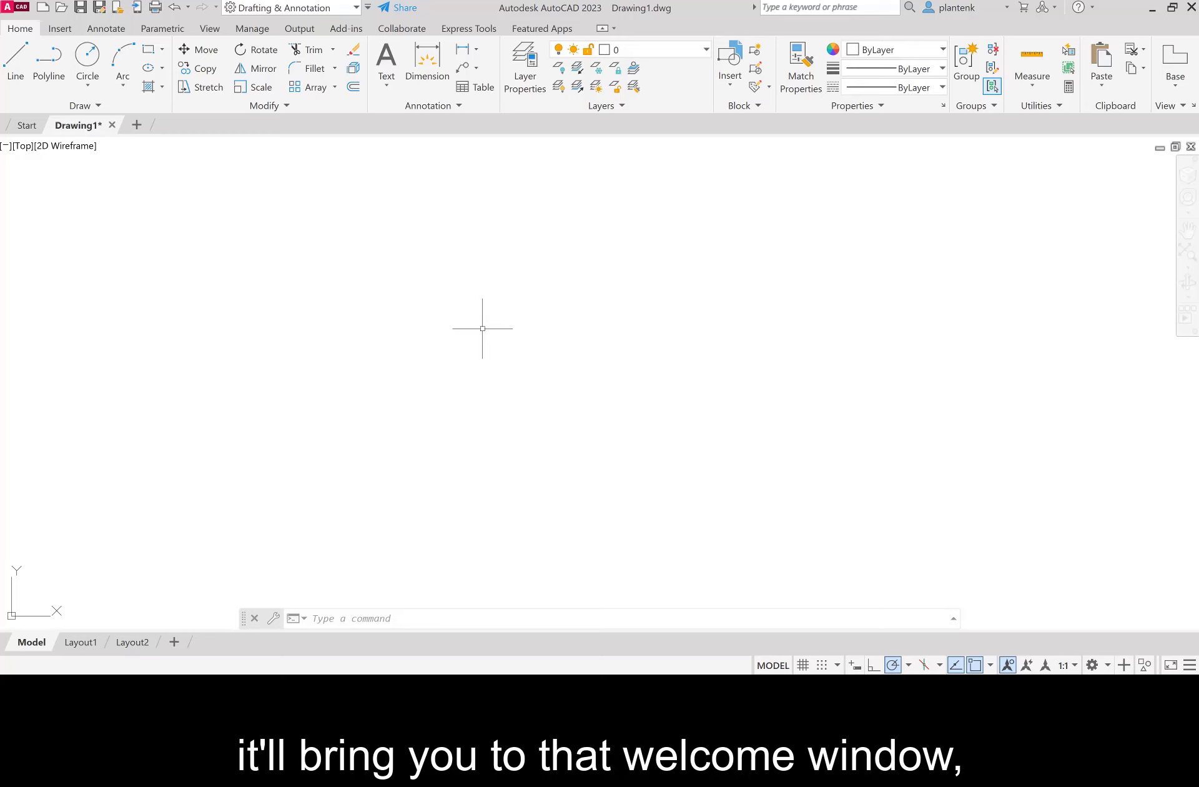
Step: Change the STARTUP variable from 3 to 1 at the command line
{"action": "left_click", "coordinate": [332, 620]}
{"action": "type", "text": "s"}
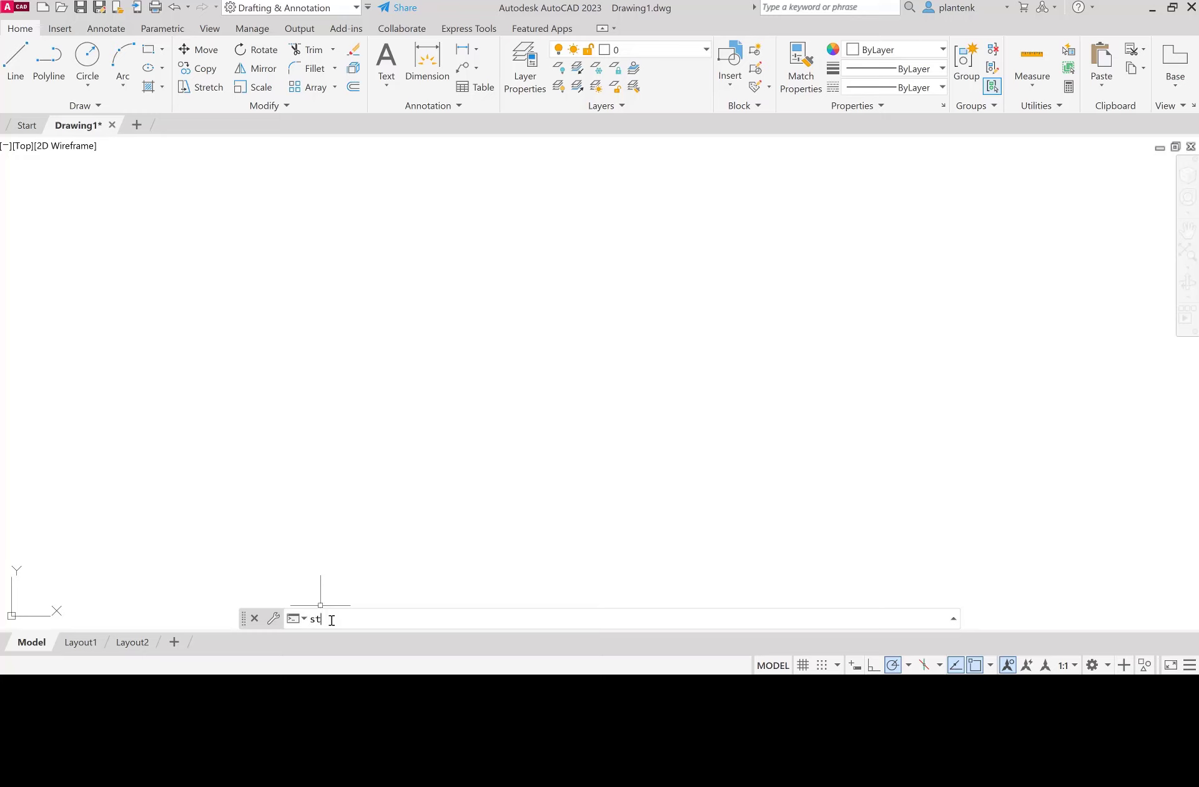
{"action": "type", "text": "tart"}
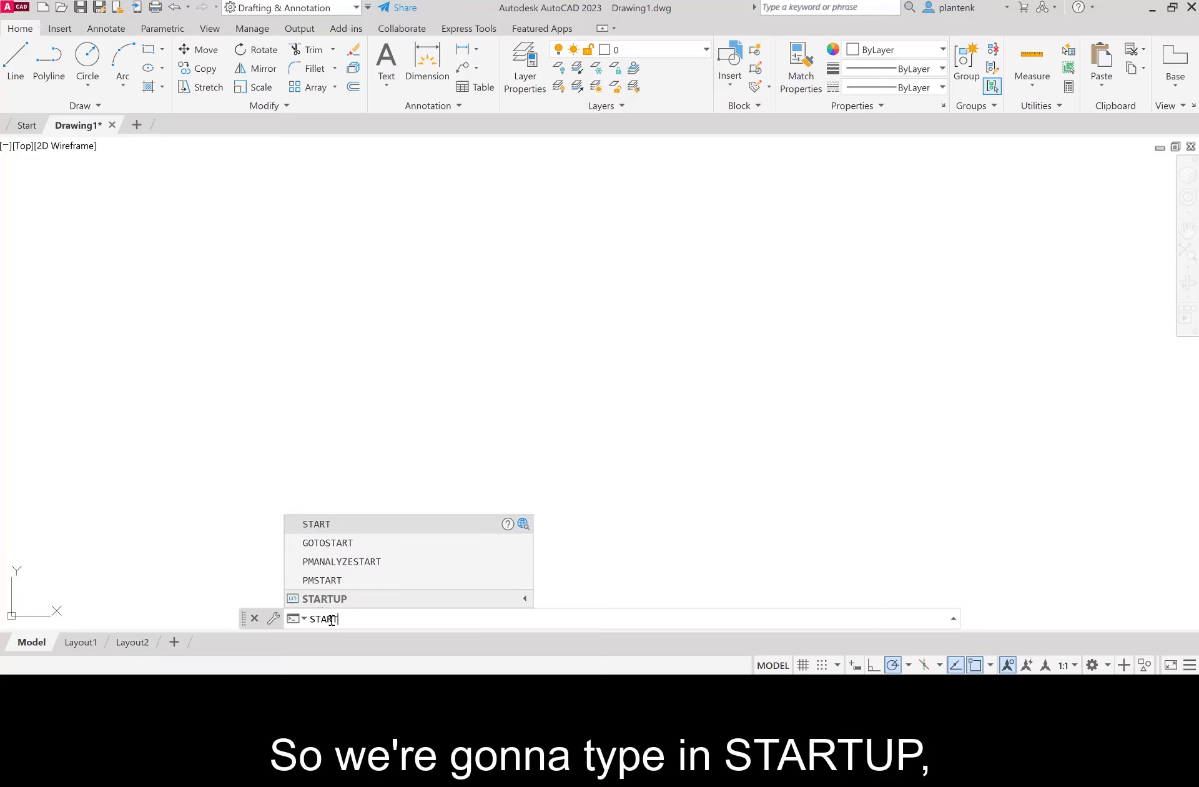
{"action": "type", "text": "up"}
{"action": "key", "text": "Return"}
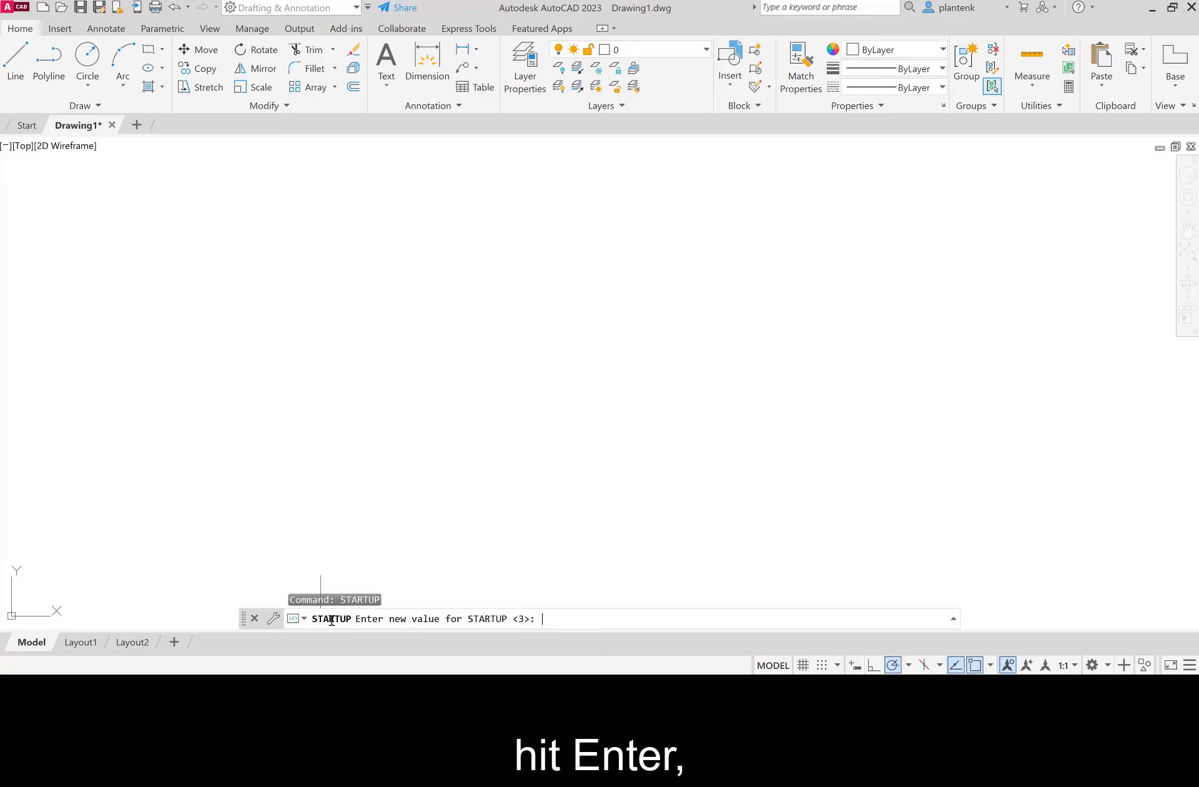
{"action": "type", "text": "1"}
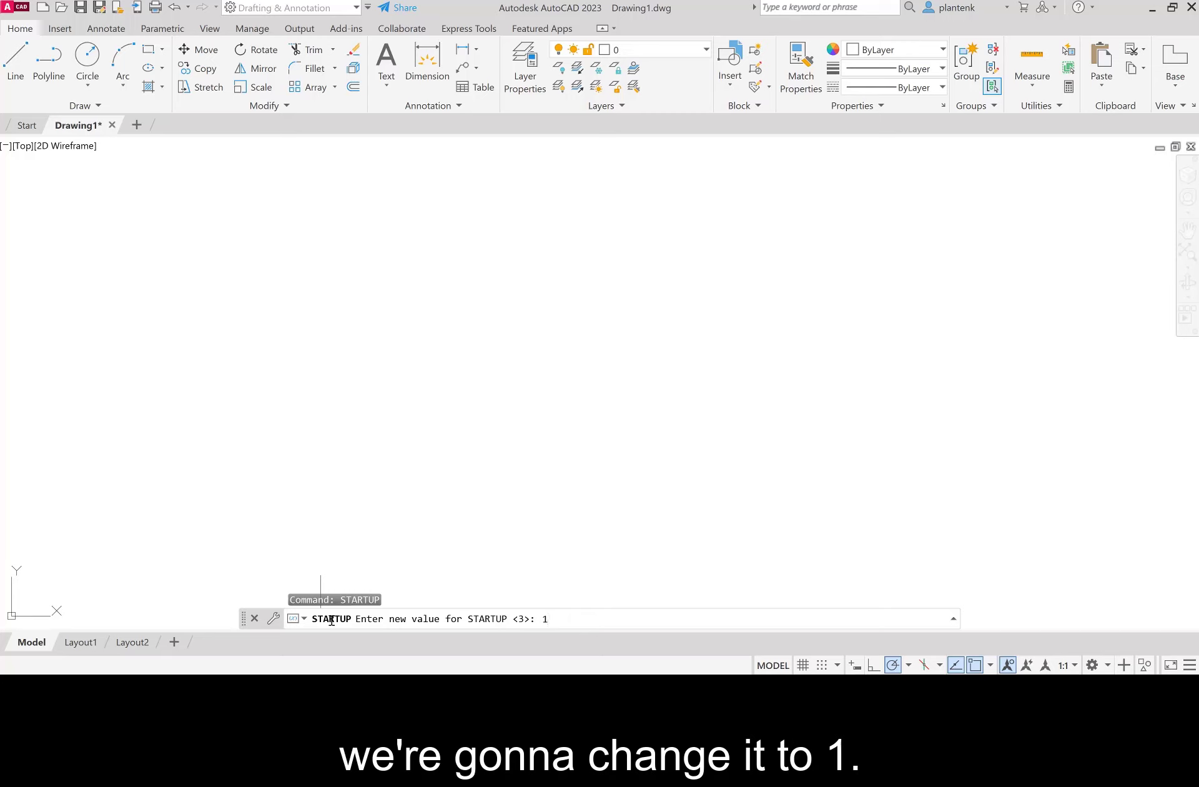
{"action": "key", "text": "Return"}
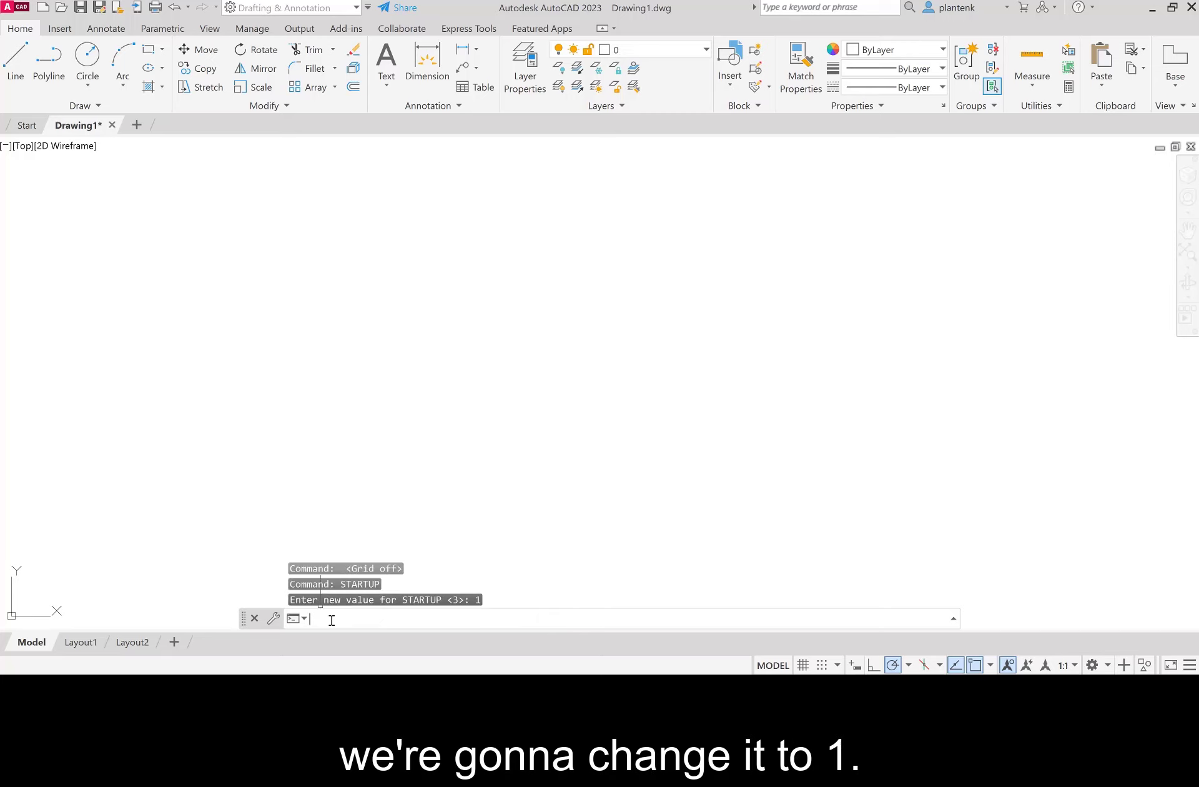
Step: Create Drawing2 from scratch with Metric settings in the Create New Drawing dialog
{"action": "left_click", "coordinate": [44, 9]}
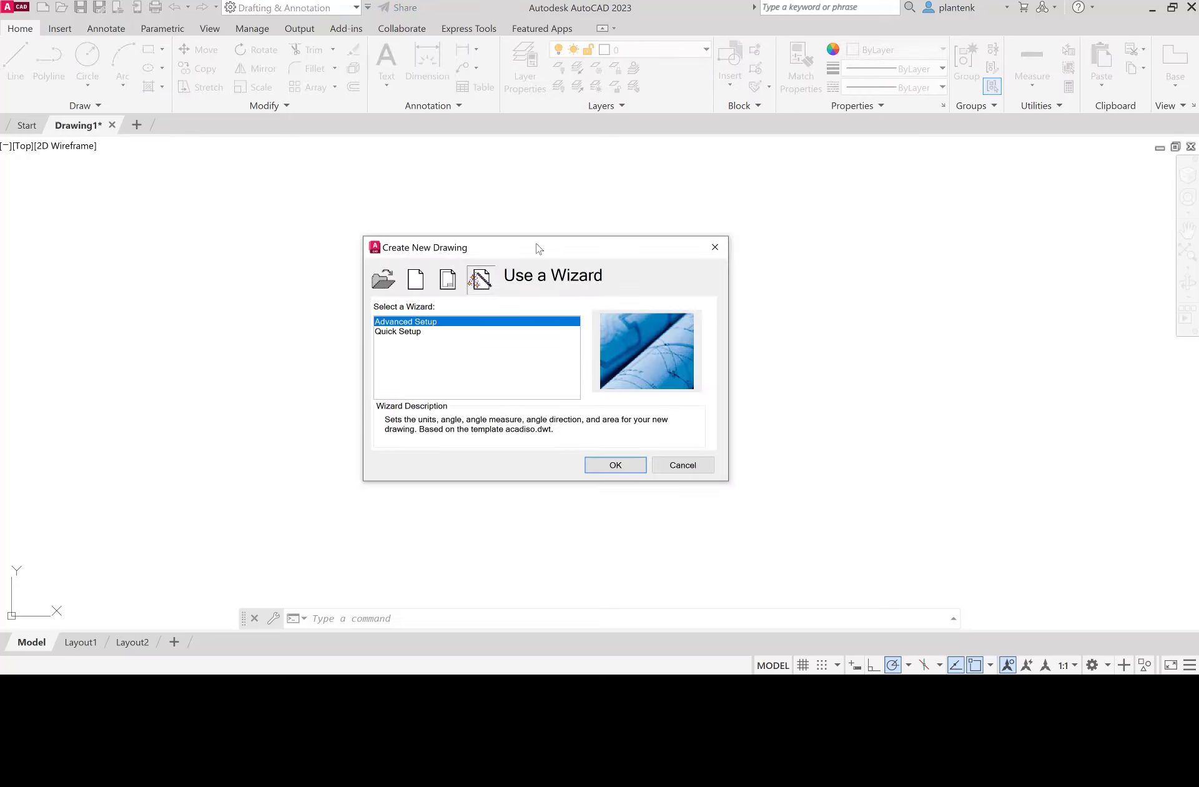
{"action": "left_click_drag", "start_coordinate": [493, 216], "coordinate": [463, 182]}
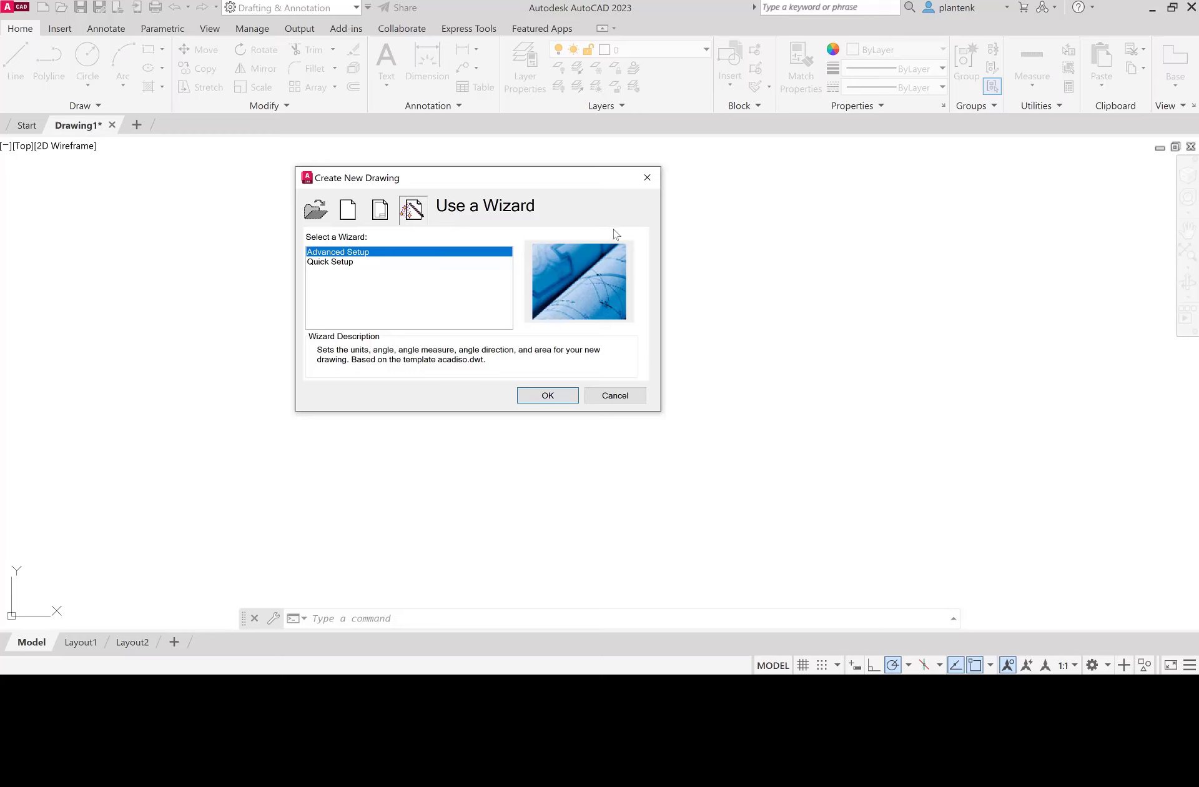
{"action": "left_click", "coordinate": [348, 212]}
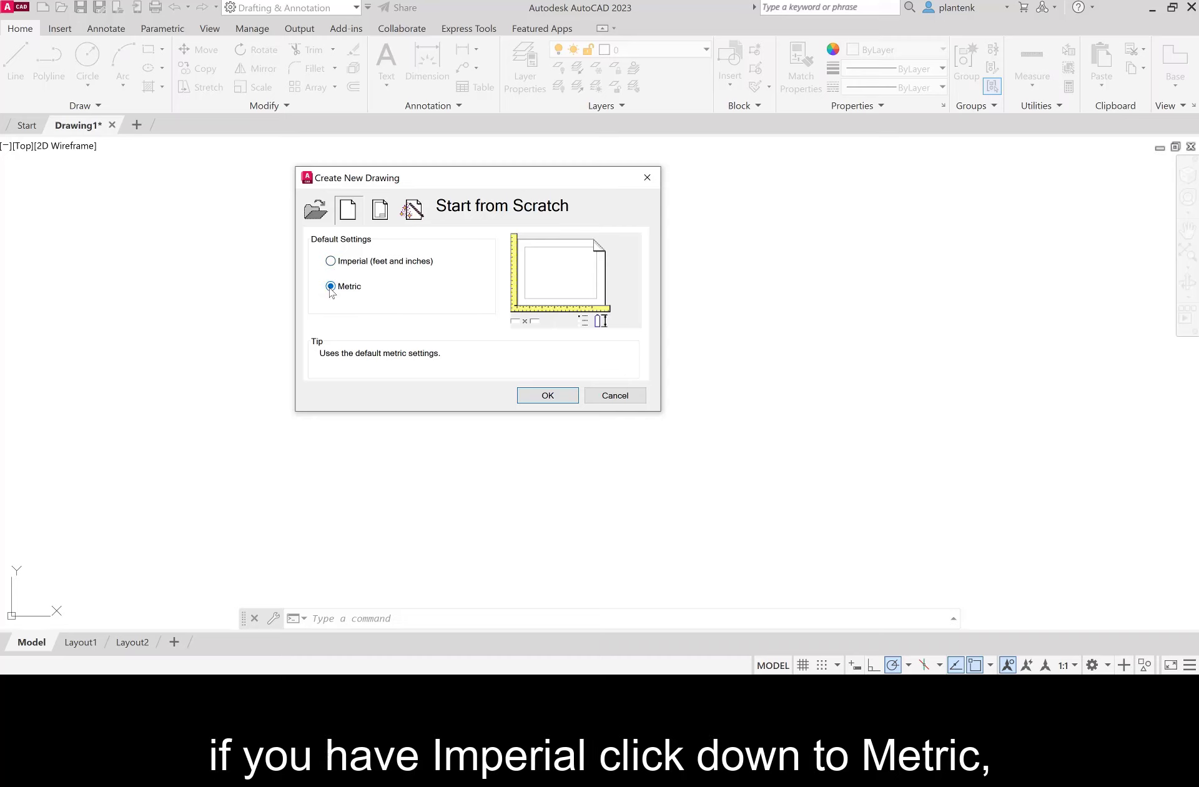
{"action": "left_click", "coordinate": [546, 398]}
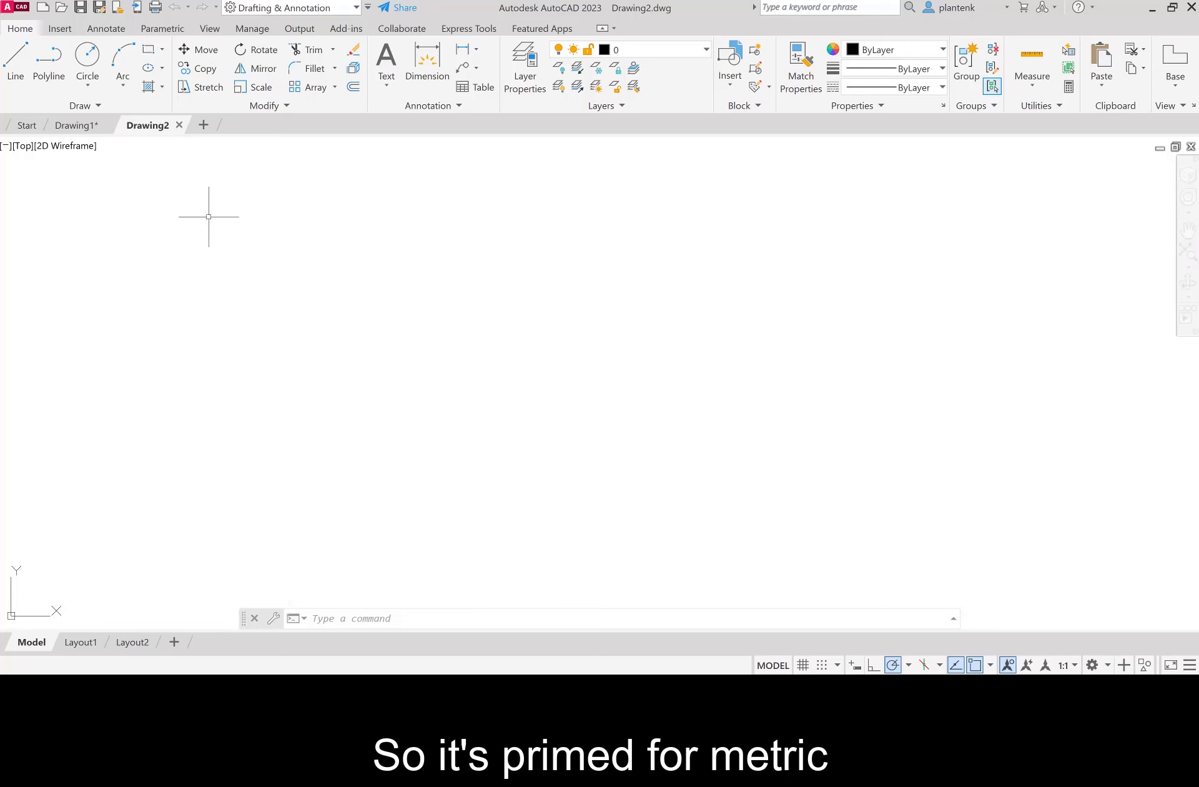
Step: Start Advanced Setup for a new drawing with 0-decimal units, decimal degrees, East base, counter-clockwise
{"action": "left_click", "coordinate": [43, 9]}
{"action": "left_click", "coordinate": [412, 210]}
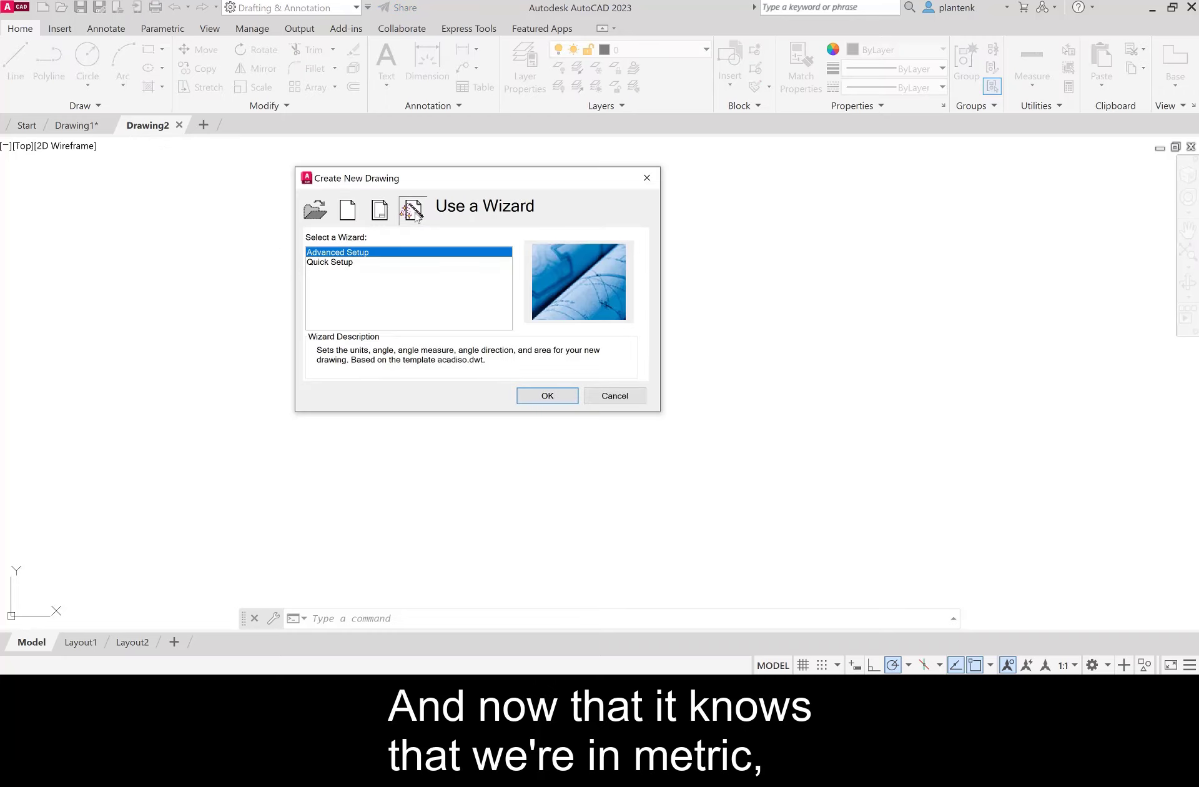
{"action": "left_click", "coordinate": [547, 396]}
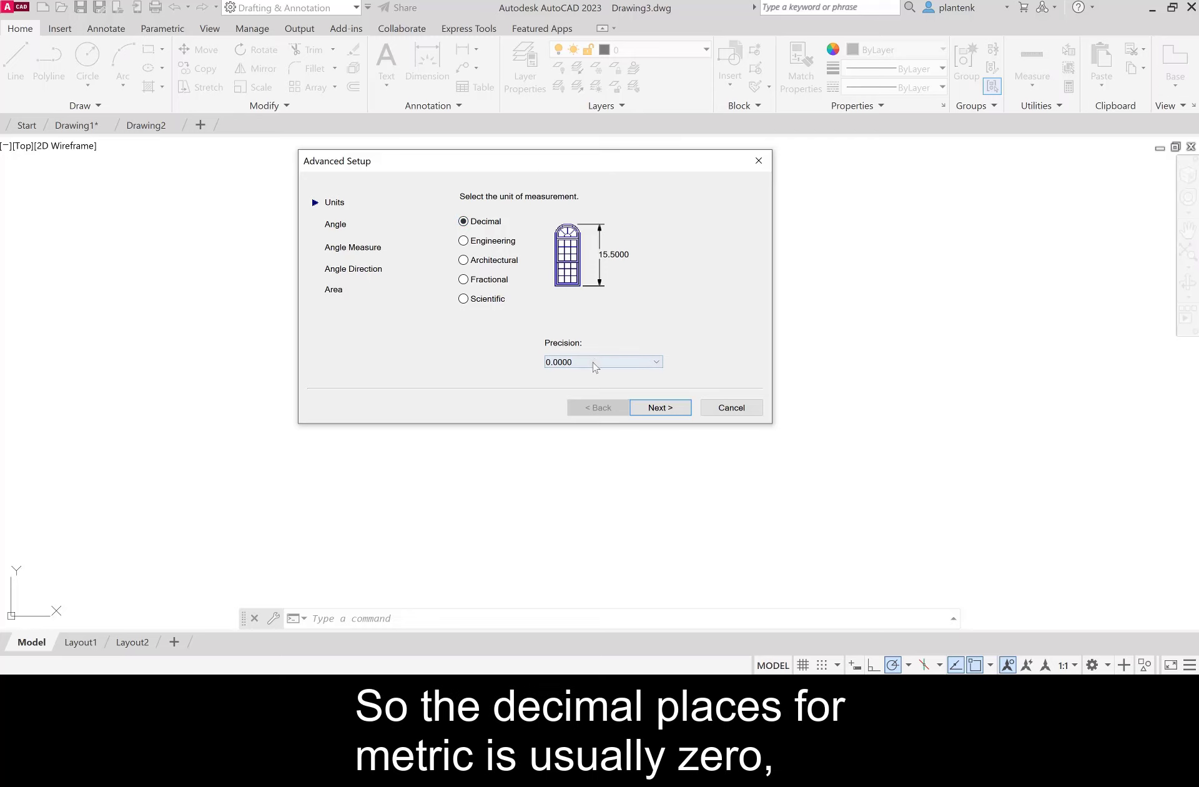
{"action": "left_click", "coordinate": [596, 365]}
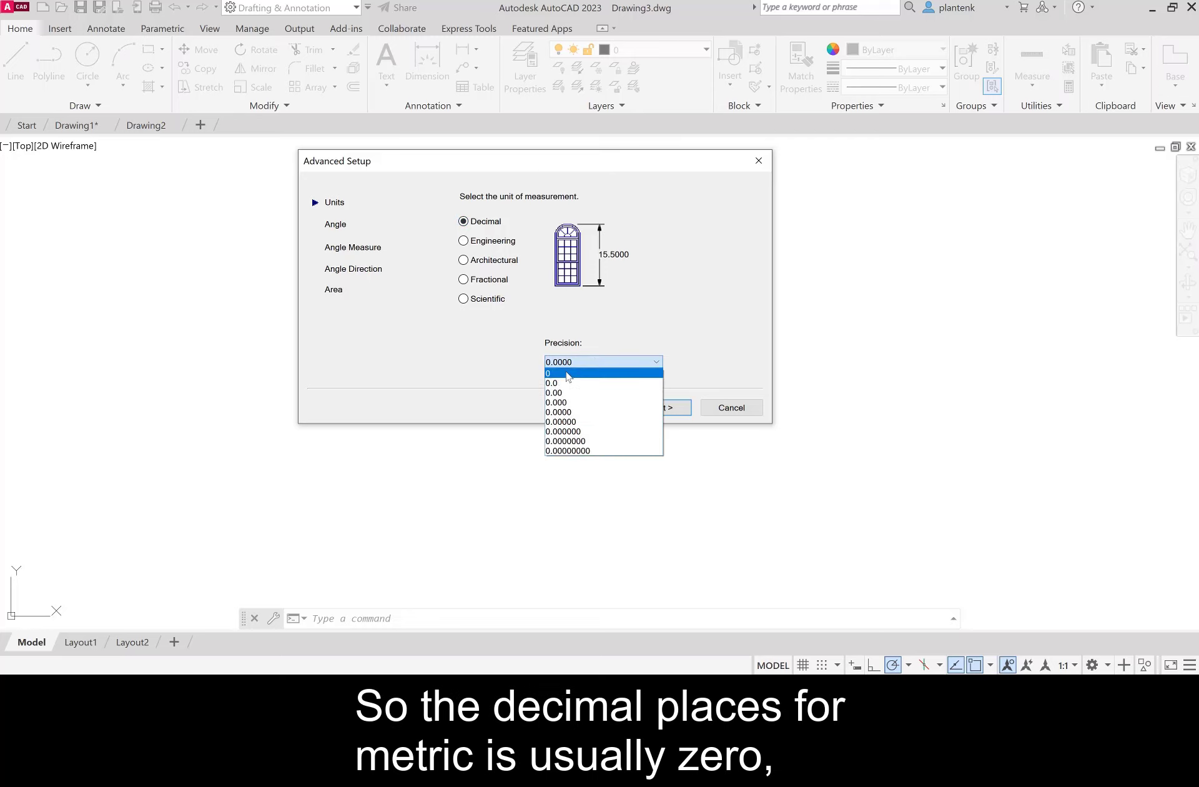
{"action": "left_click", "coordinate": [568, 373]}
{"action": "left_click", "coordinate": [656, 407]}
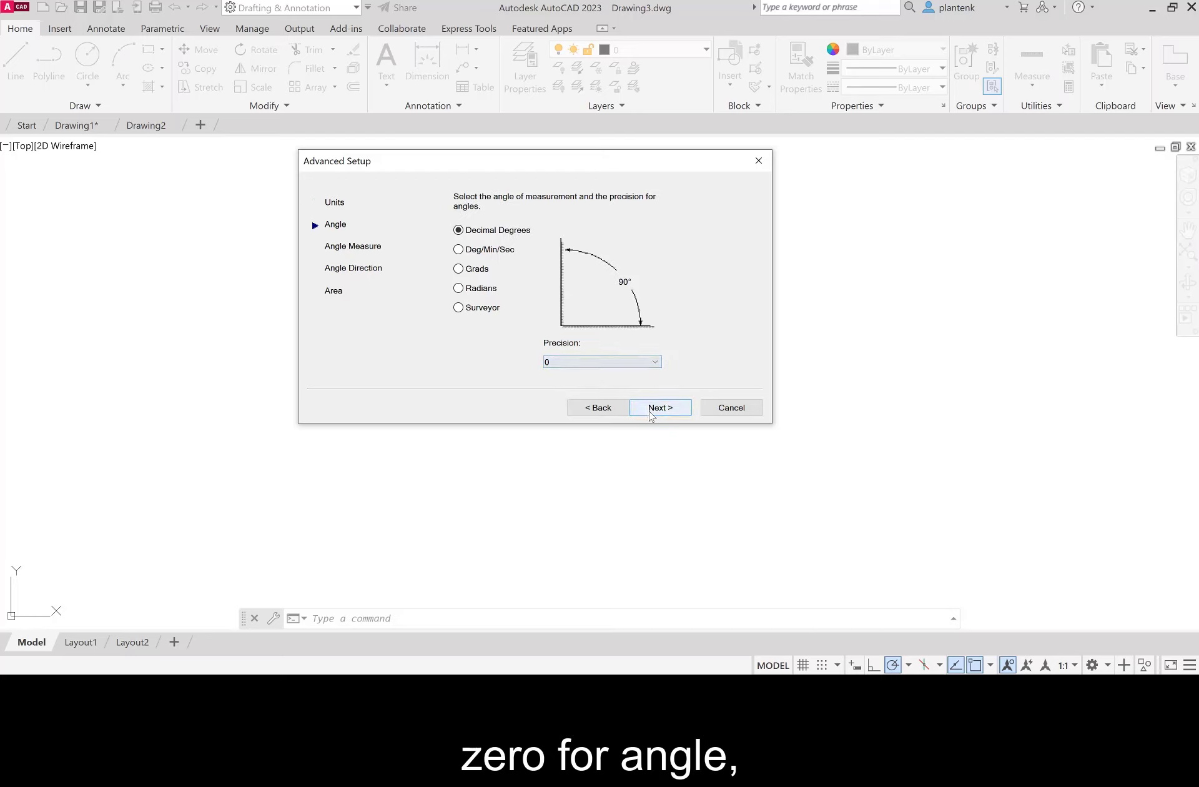
{"action": "left_click", "coordinate": [655, 412]}
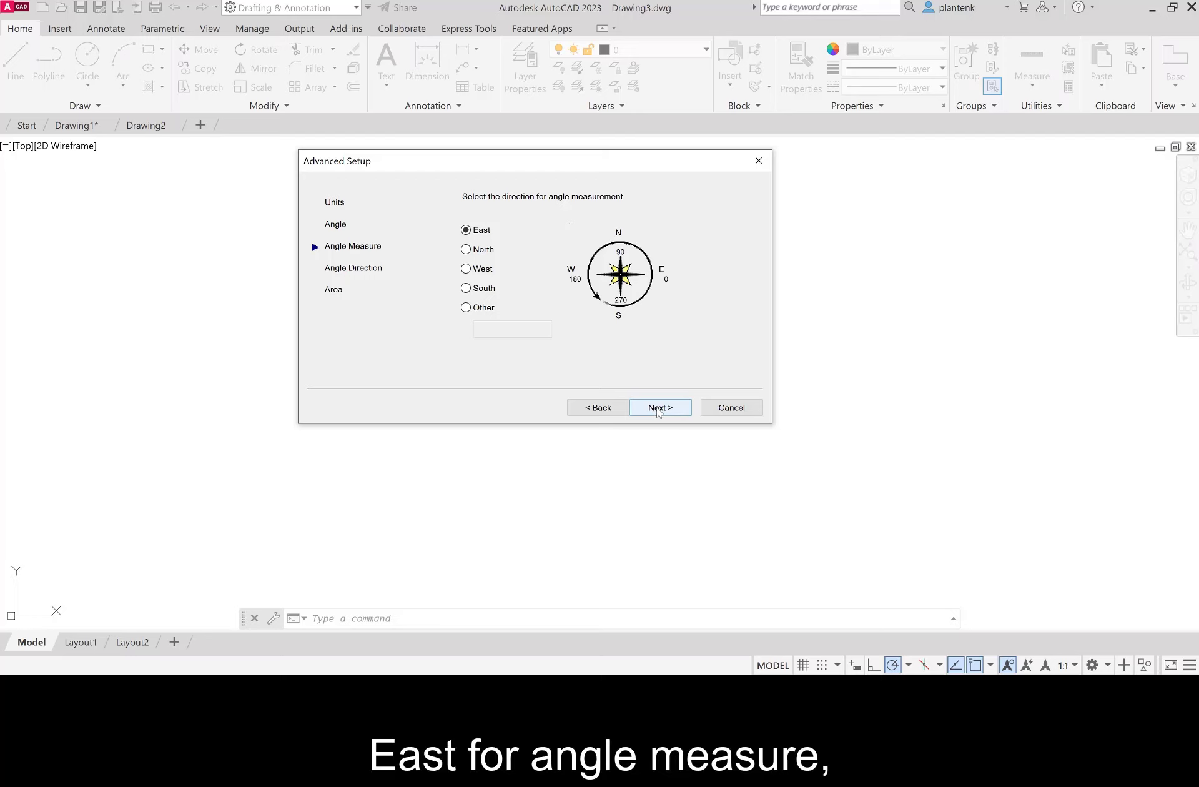
{"action": "left_click", "coordinate": [658, 412]}
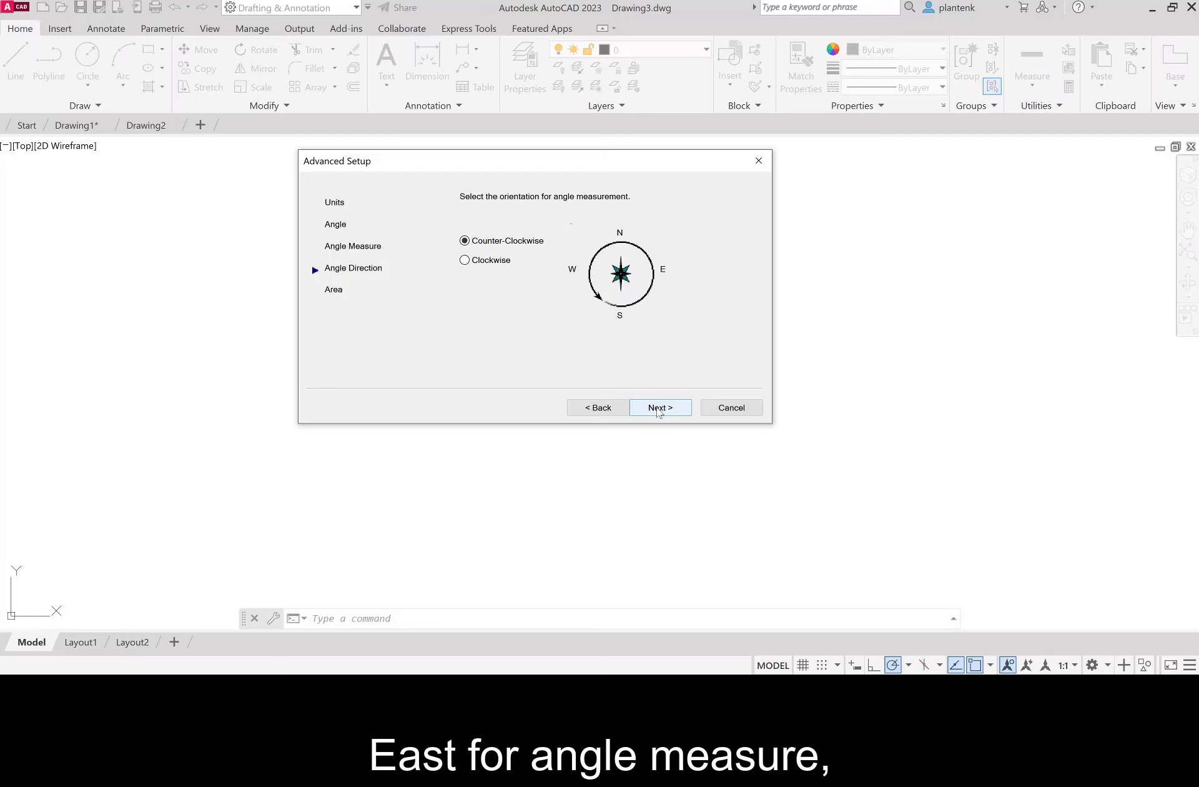
{"action": "left_click", "coordinate": [657, 412]}
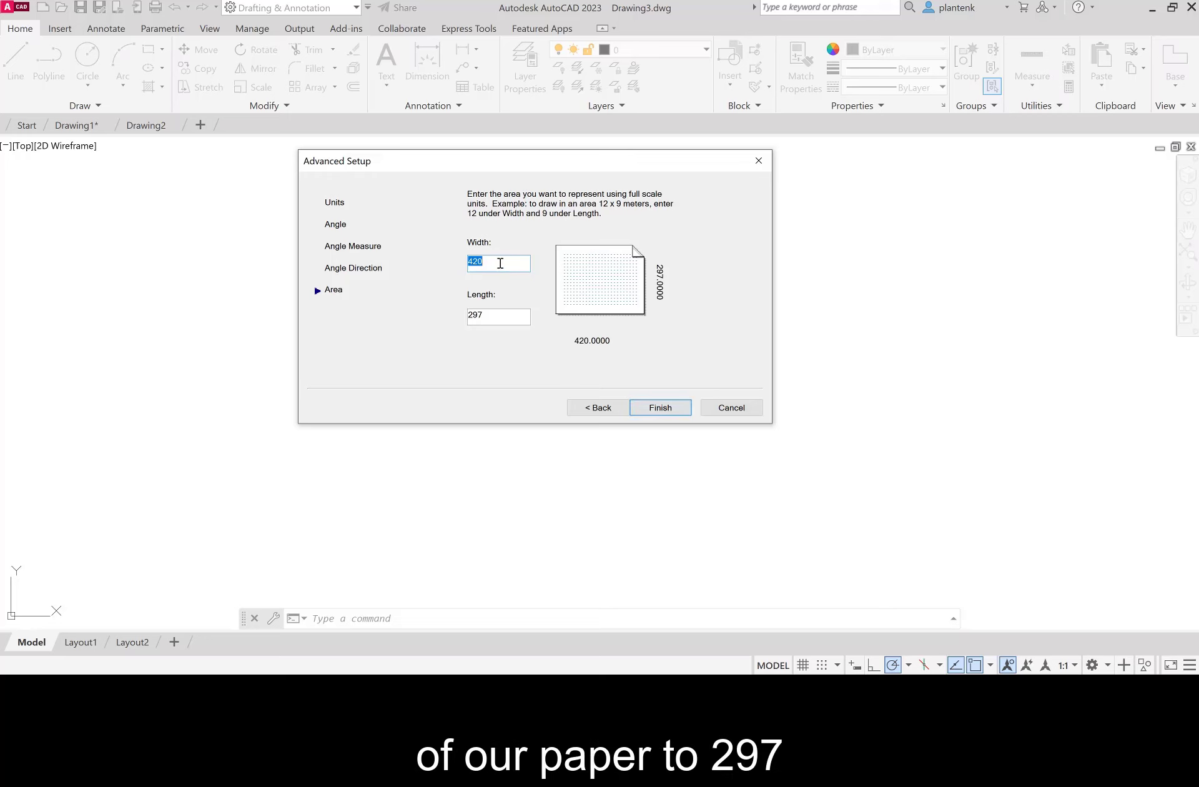
Step: Enter area width 297 and length 210, then finish to open Drawing3
{"action": "type", "text": "297"}
{"action": "double_click", "coordinate": [489, 316]}
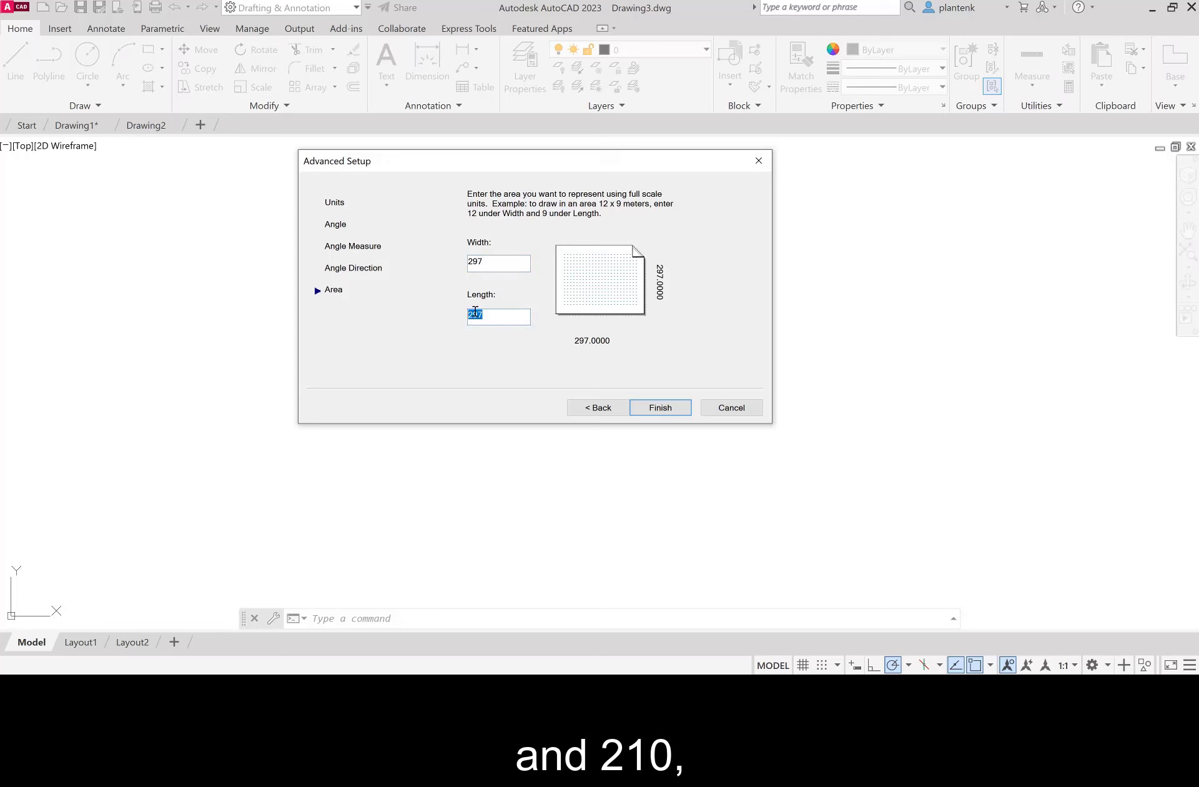
{"action": "type", "text": "210"}
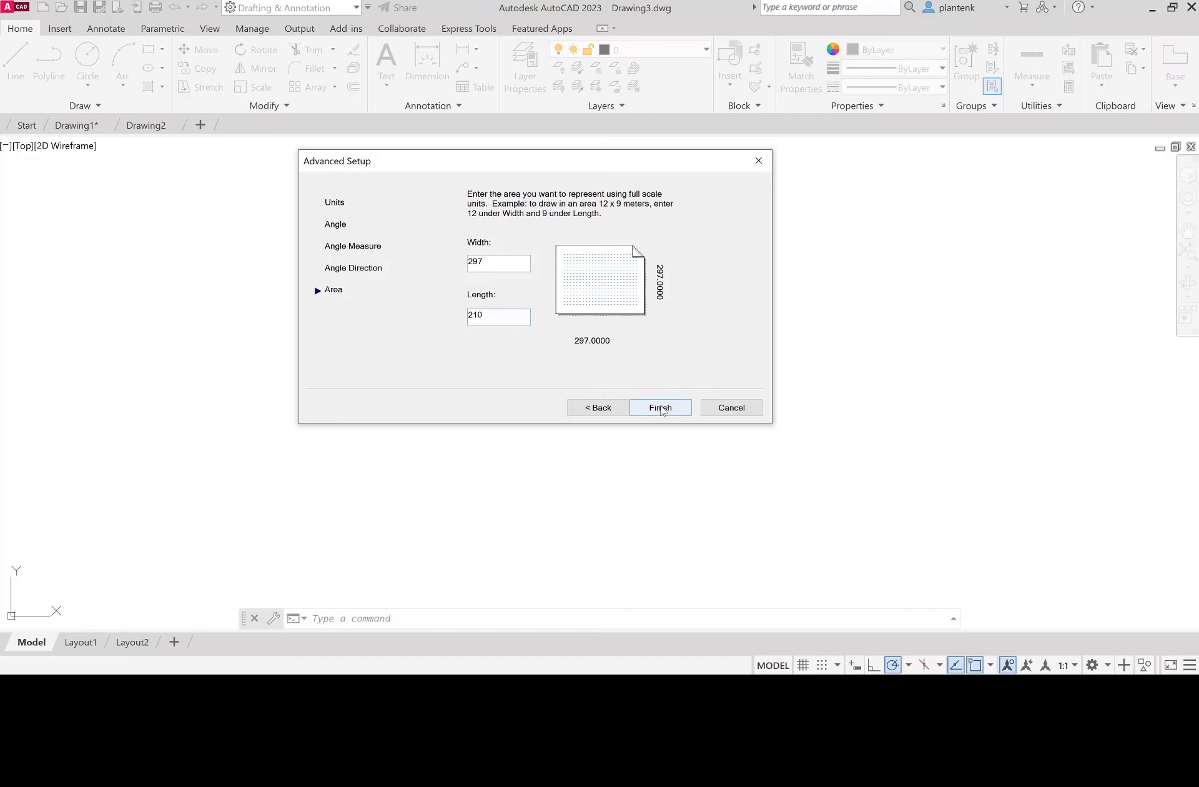
{"action": "left_click", "coordinate": [661, 408]}
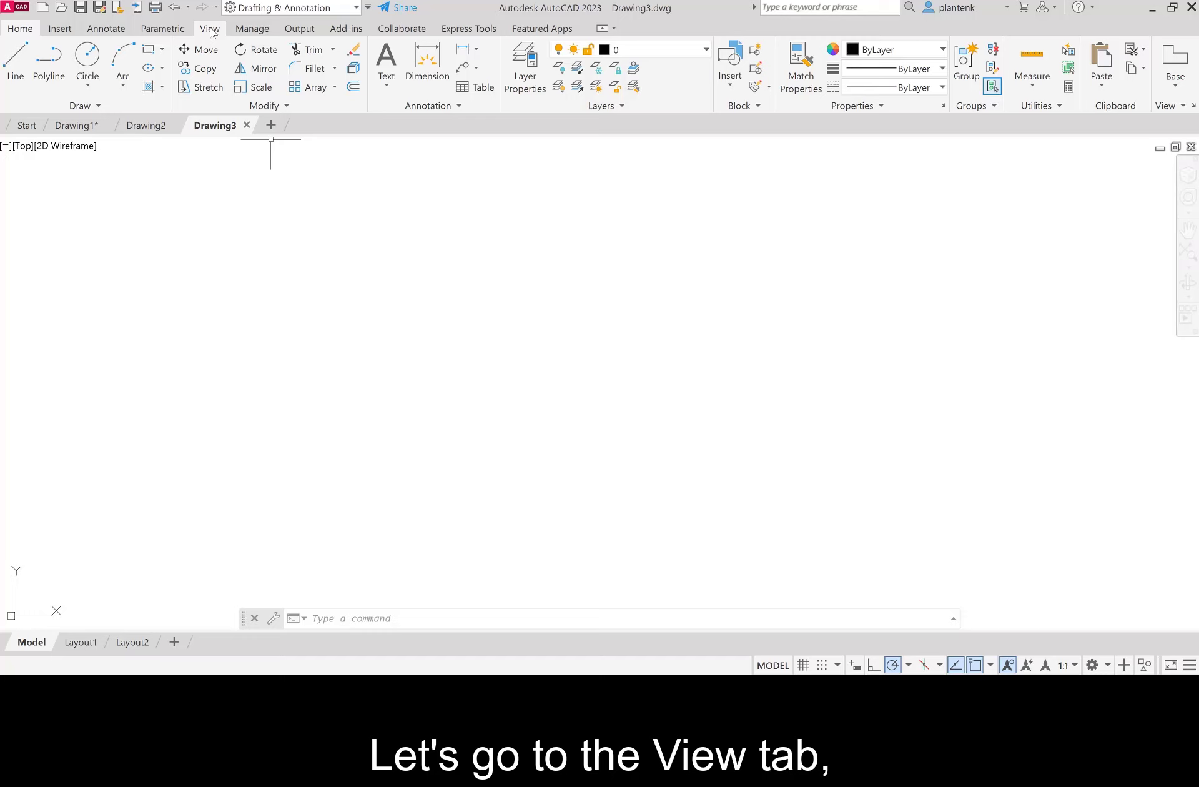
Step: From the View tab, turn the navigation bar off and back on so it shows in Drawing3
{"action": "left_click", "coordinate": [210, 29]}
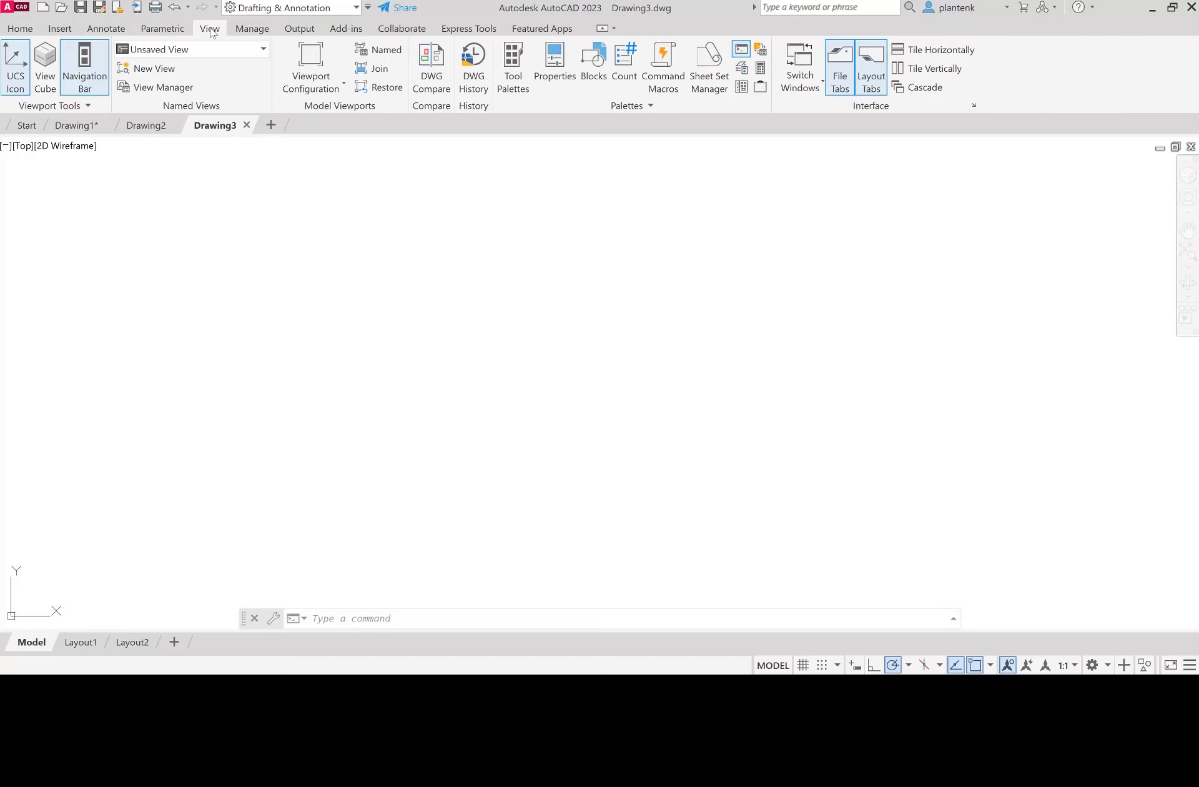
{"action": "left_click", "coordinate": [84, 63]}
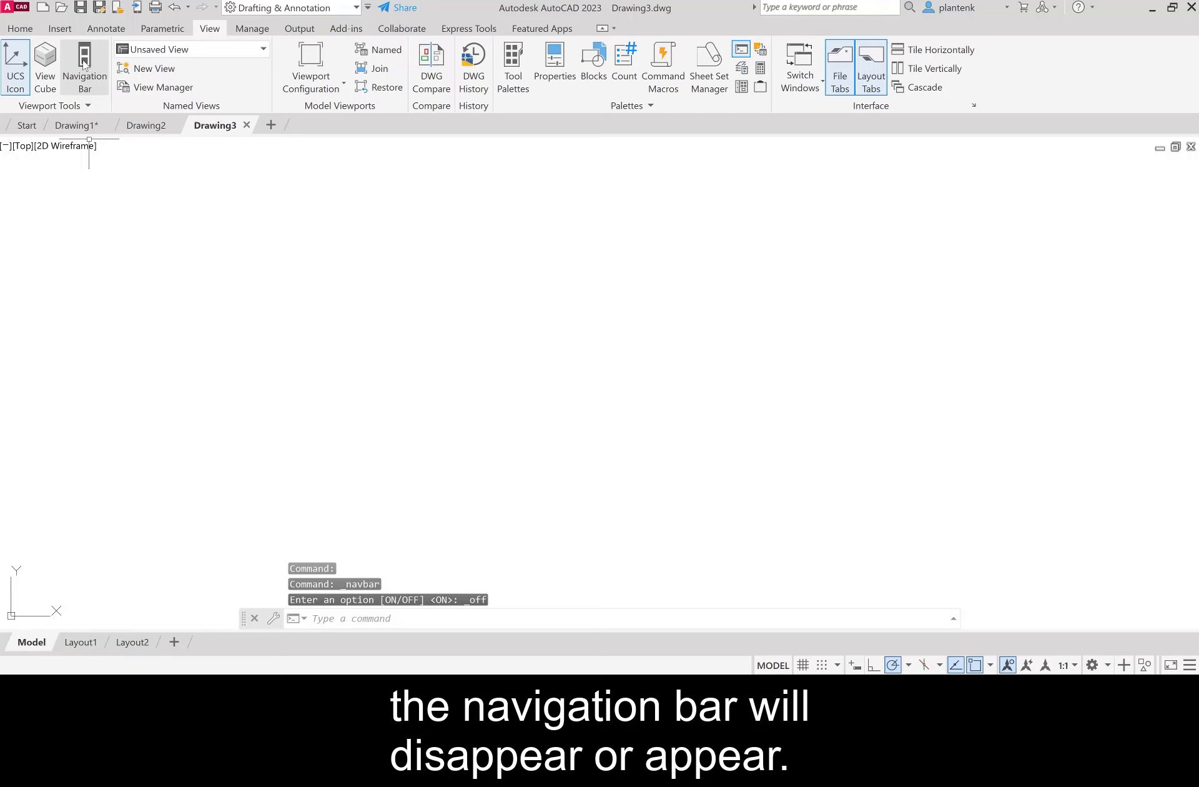
{"action": "left_click", "coordinate": [84, 63]}
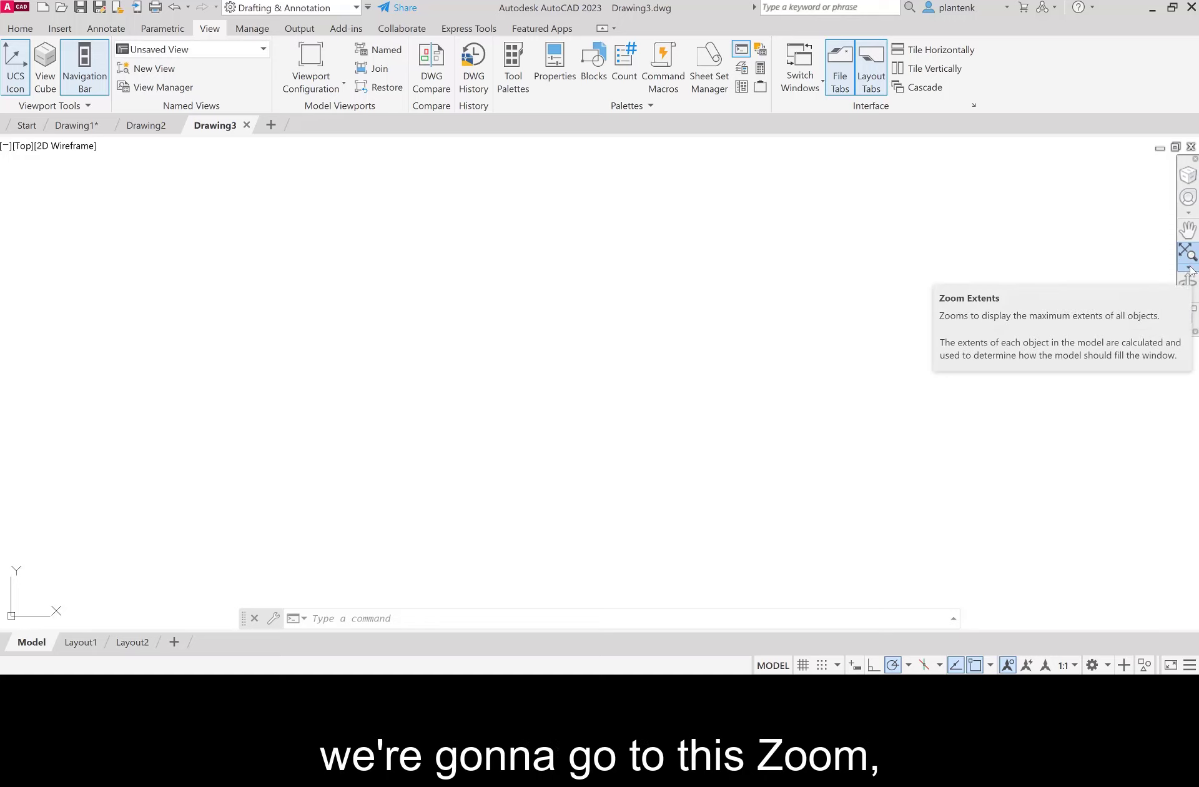
Step: Run Zoom All from the navigation bar, then again with Z and A, to show the full limits
{"action": "left_click", "coordinate": [1188, 269]}
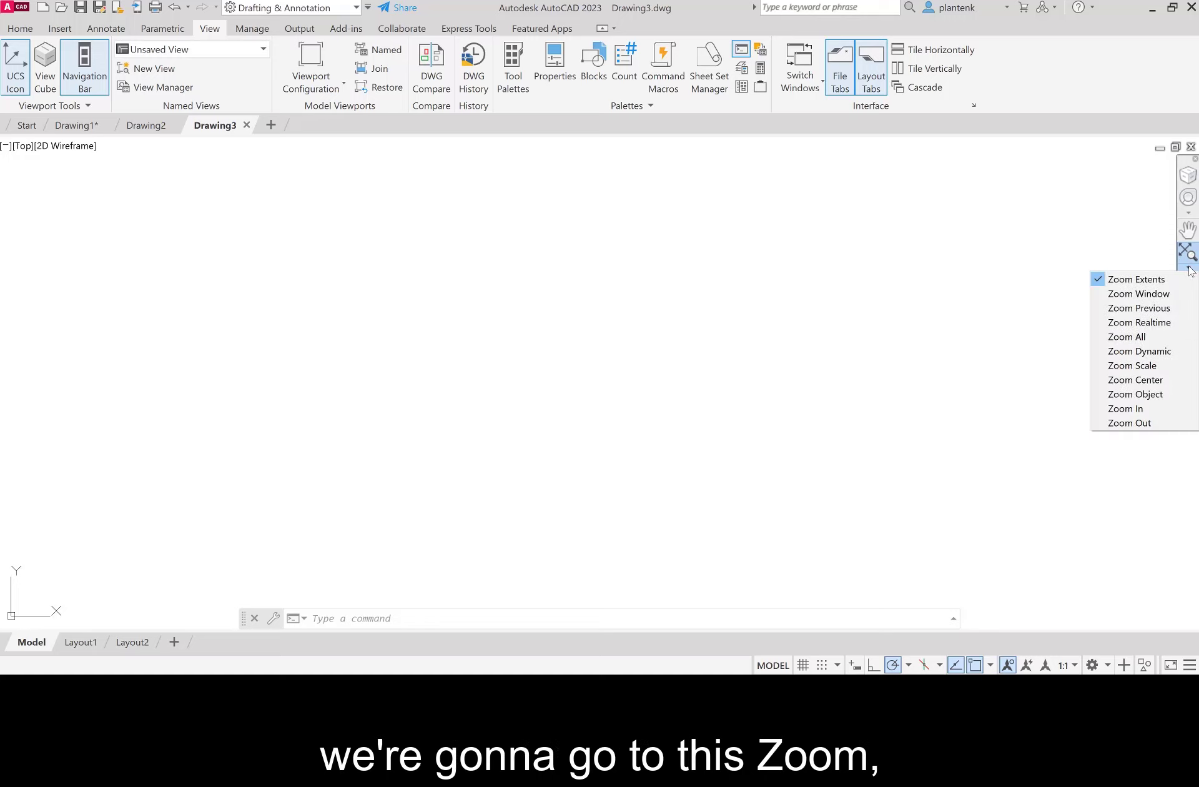
{"action": "left_click", "coordinate": [1138, 338]}
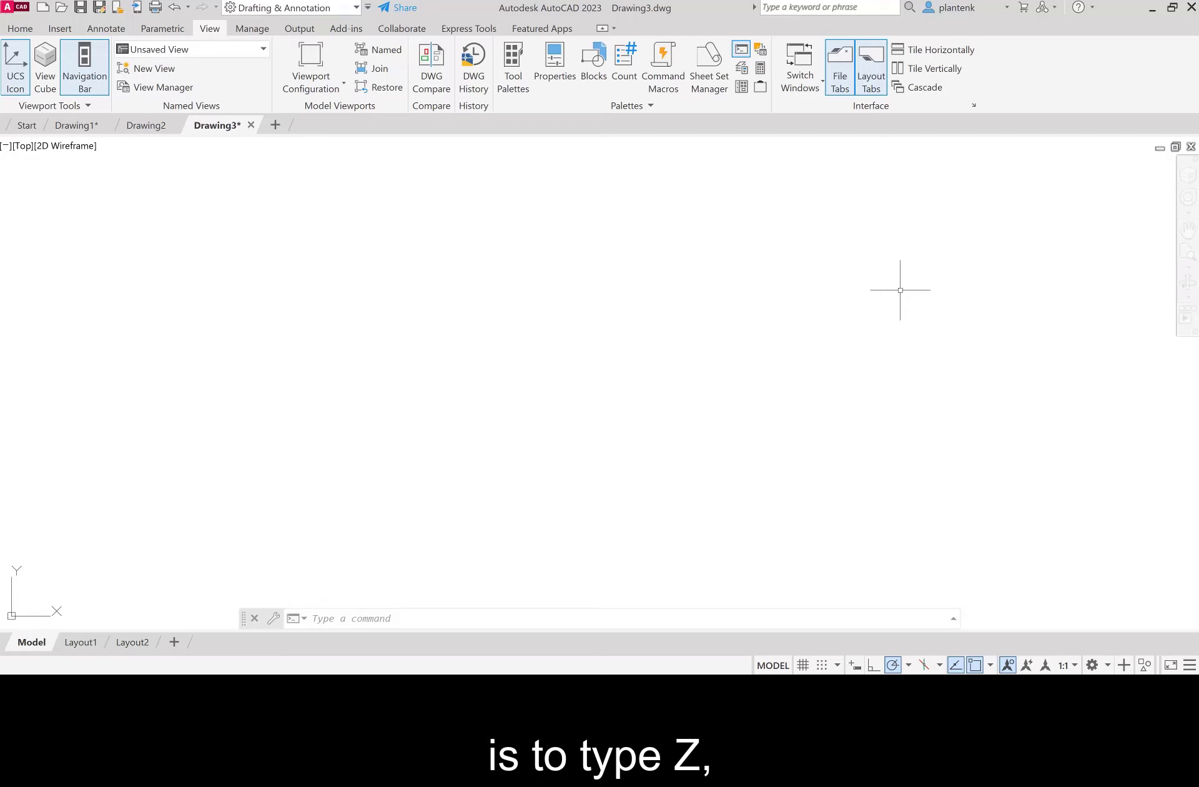
{"action": "type", "text": "z"}
{"action": "key", "text": "Return"}
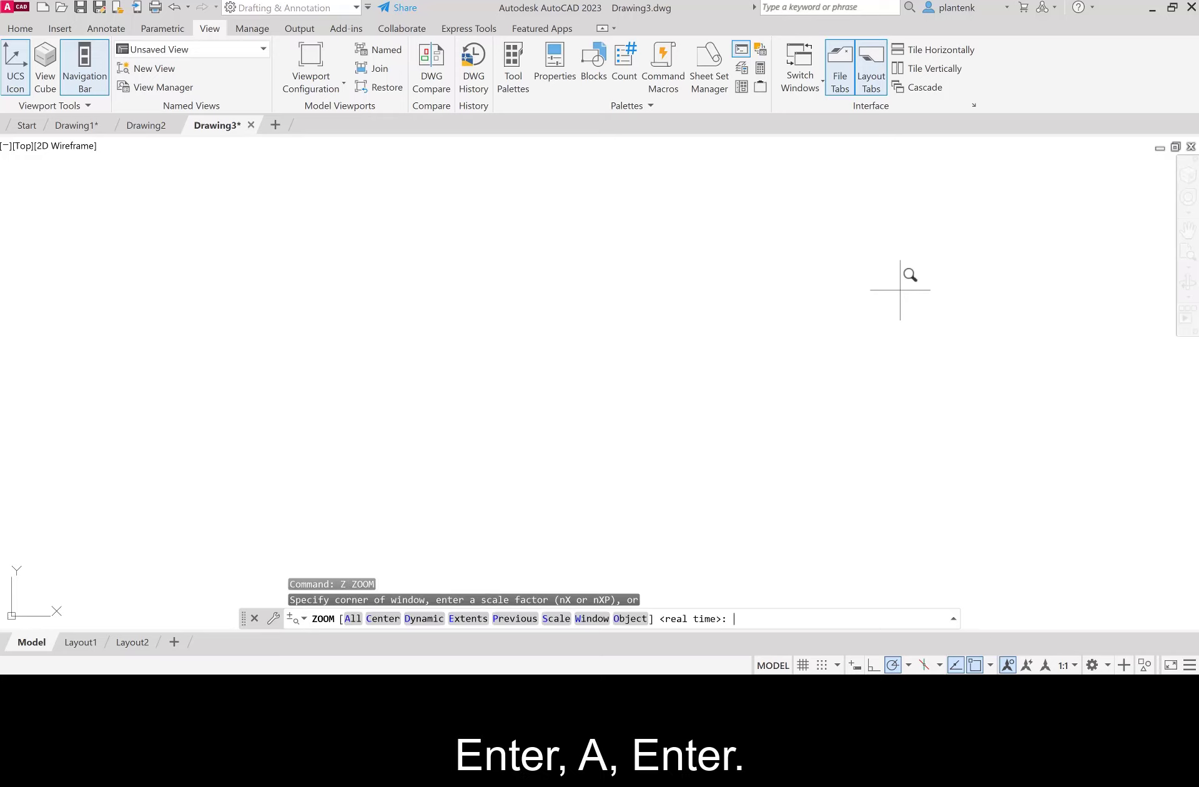
{"action": "type", "text": "a"}
{"action": "key", "text": "Return"}
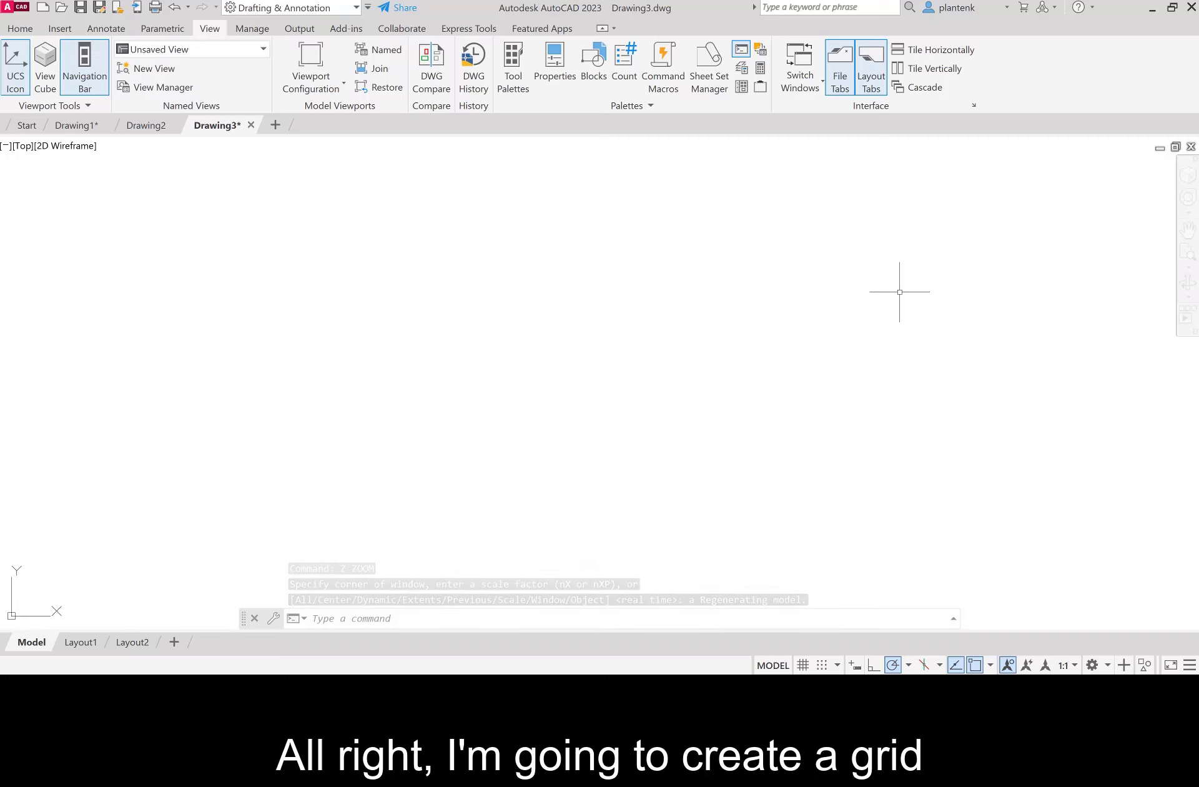
Step: Turn on a grid with 5 mm spacing using the GRID command
{"action": "type", "text": "gri"}
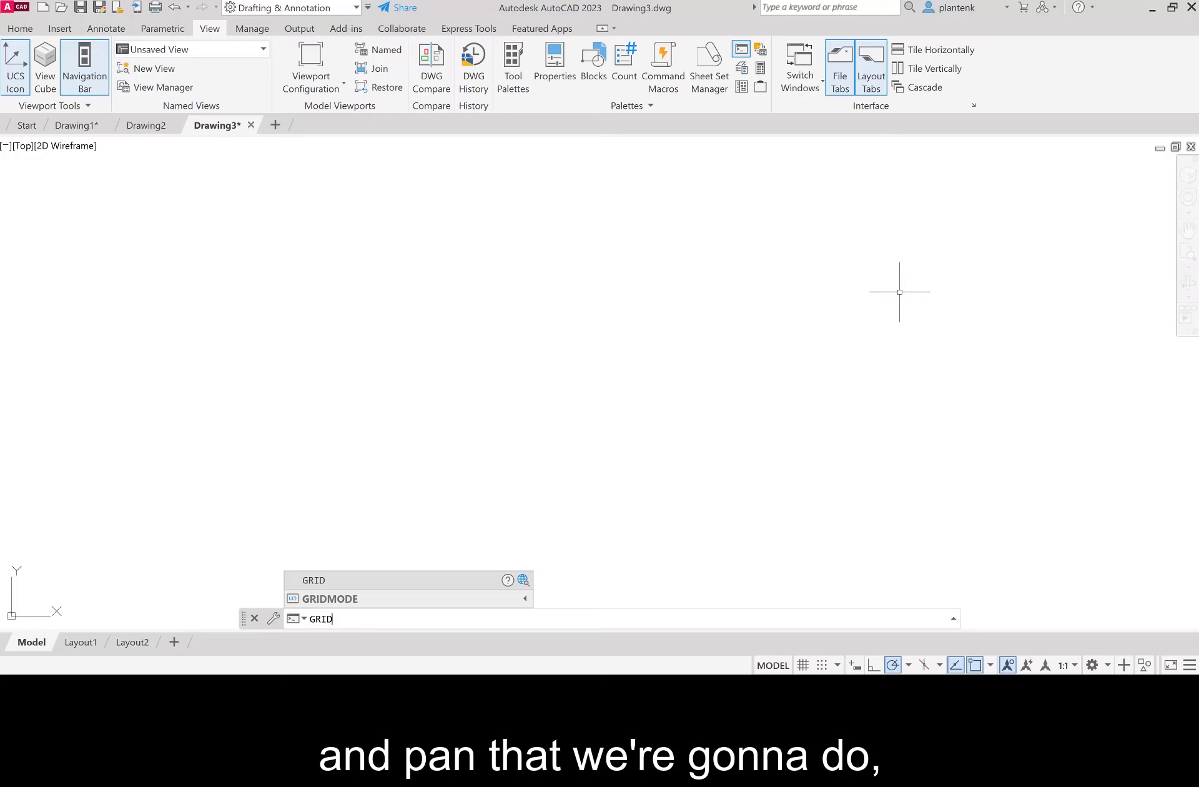
{"action": "key", "text": "Return"}
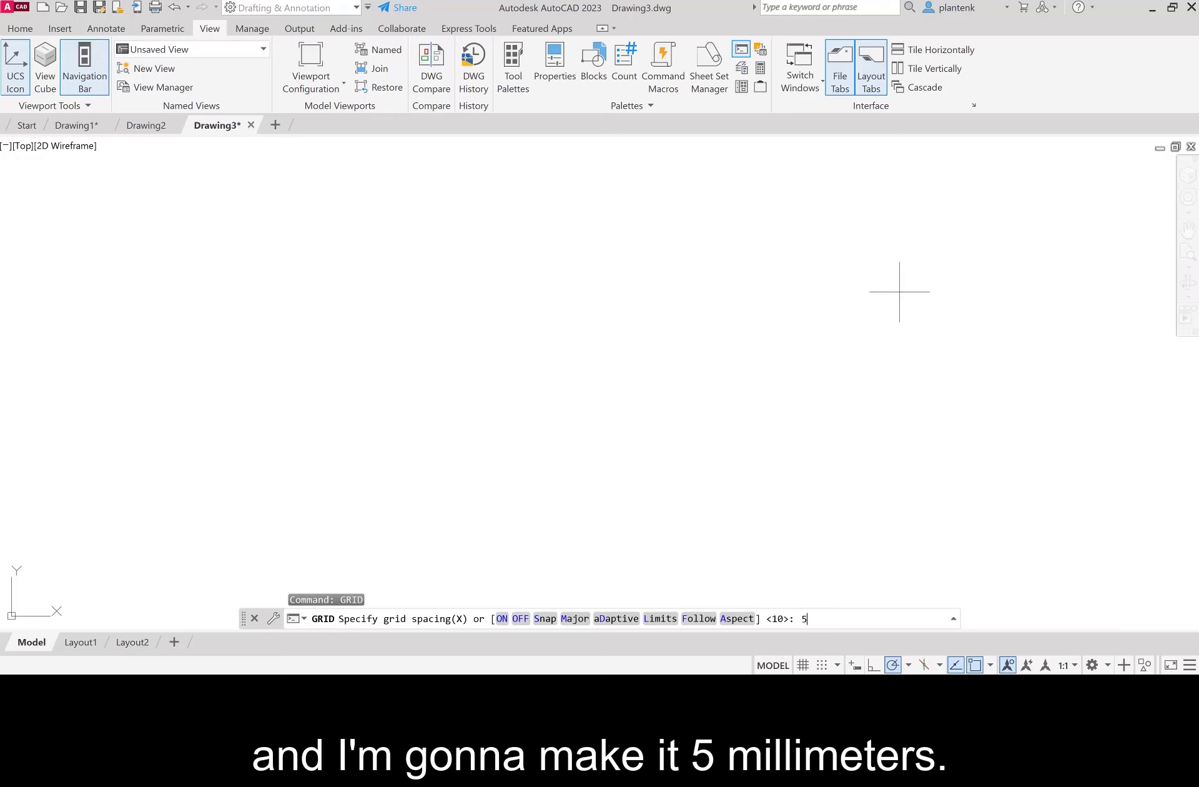
{"action": "type", "text": "5"}
{"action": "key", "text": "Return"}
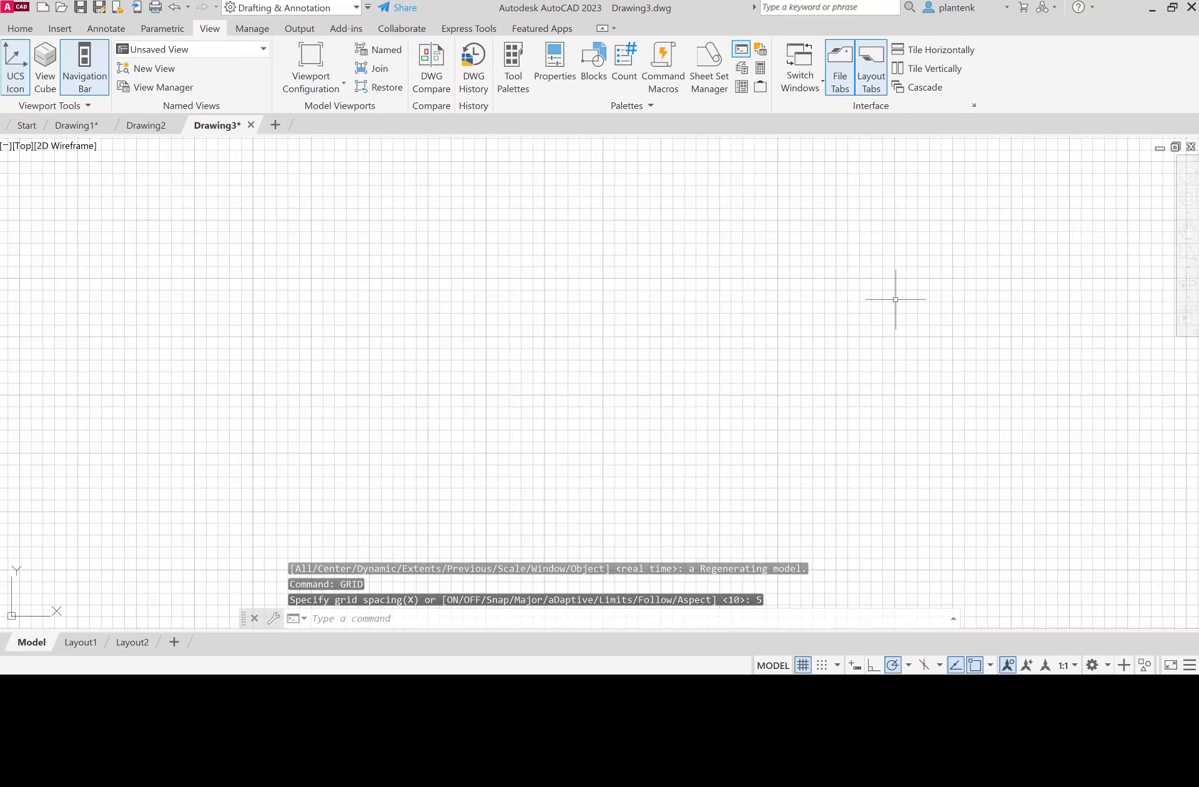
Step: Zoom in closer on the grid with Zoom Realtime from the navigation bar
{"action": "left_click", "coordinate": [1188, 271]}
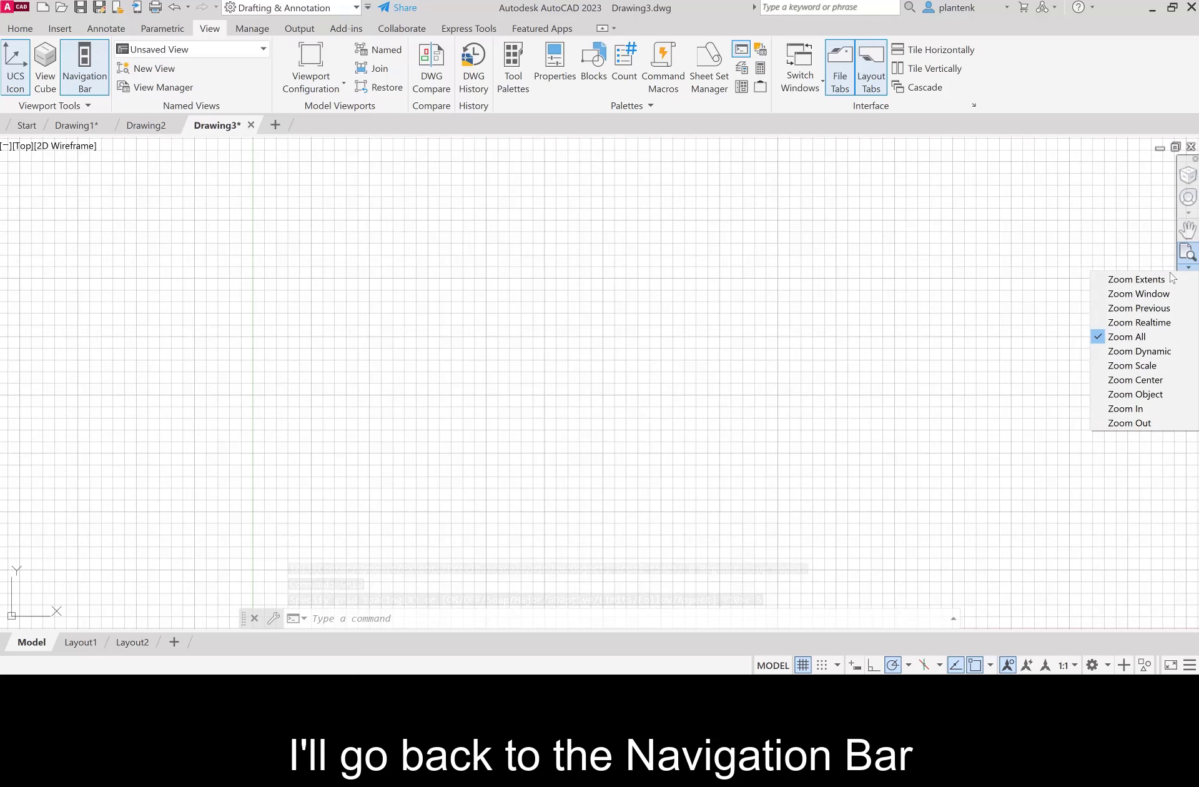
{"action": "left_click", "coordinate": [1150, 323]}
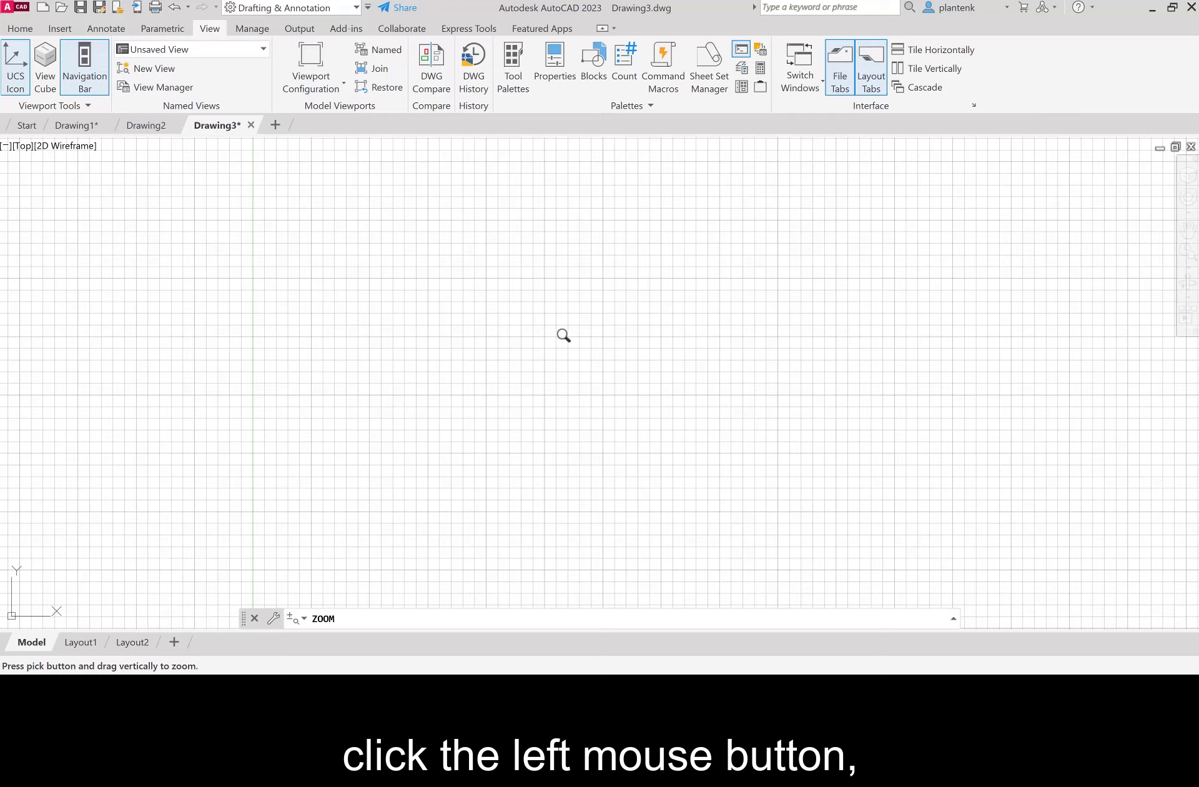
{"action": "left_click_drag", "start_coordinate": [563, 336], "coordinate": [587, 354]}
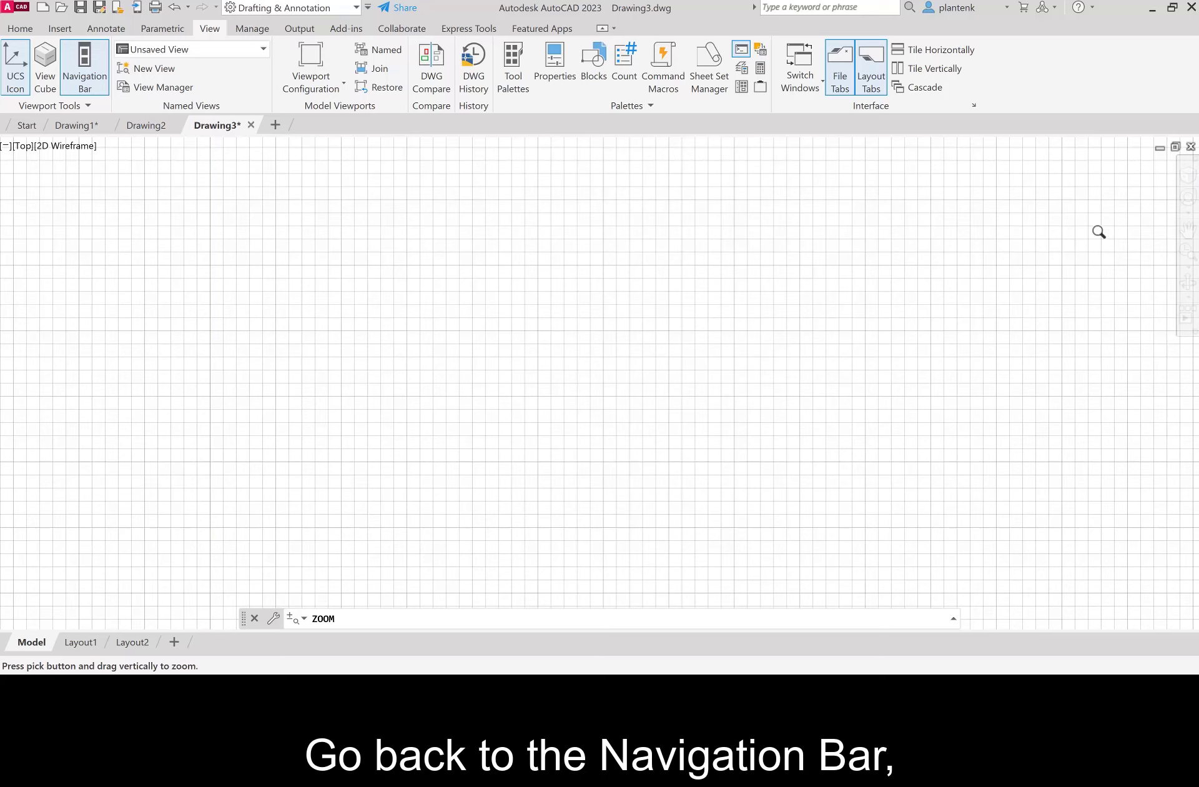
Step: Pan the view with the navigation bar's Pan tool until the grid's left edge is visible
{"action": "left_click", "coordinate": [1188, 231]}
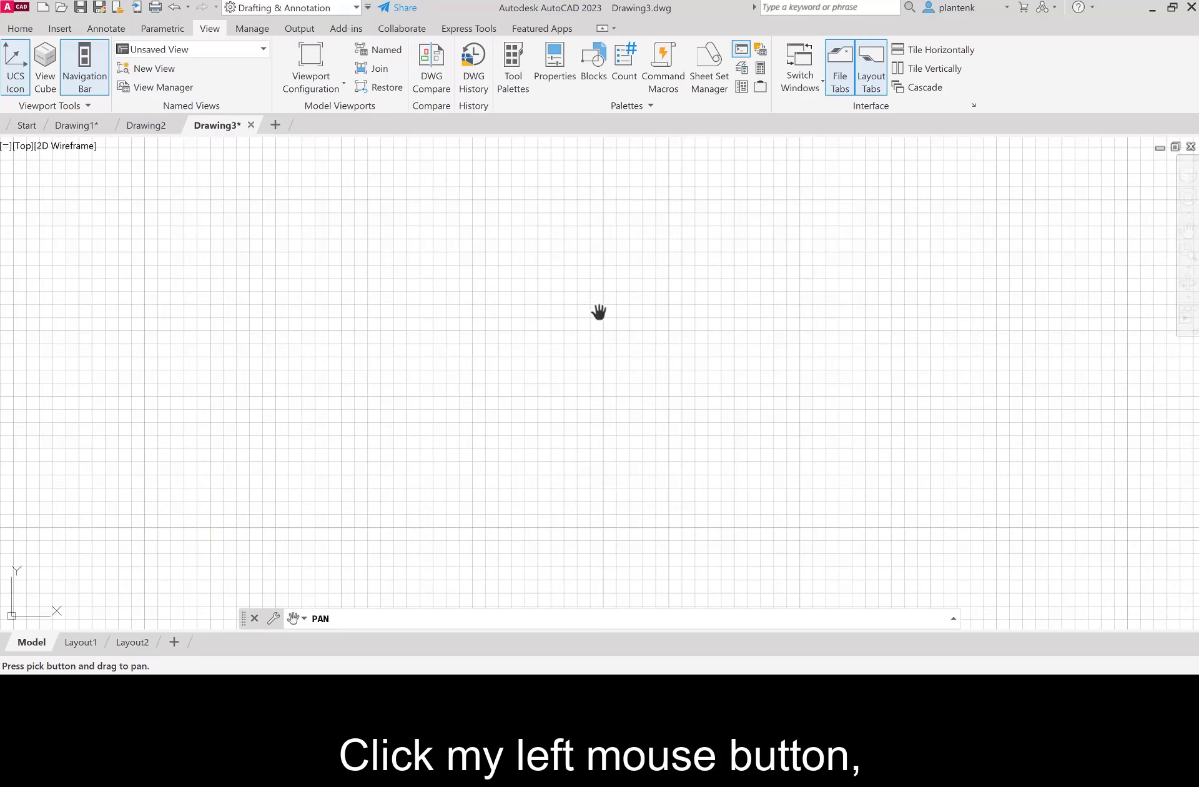
{"action": "left_click_drag", "start_coordinate": [598, 311], "coordinate": [635, 264]}
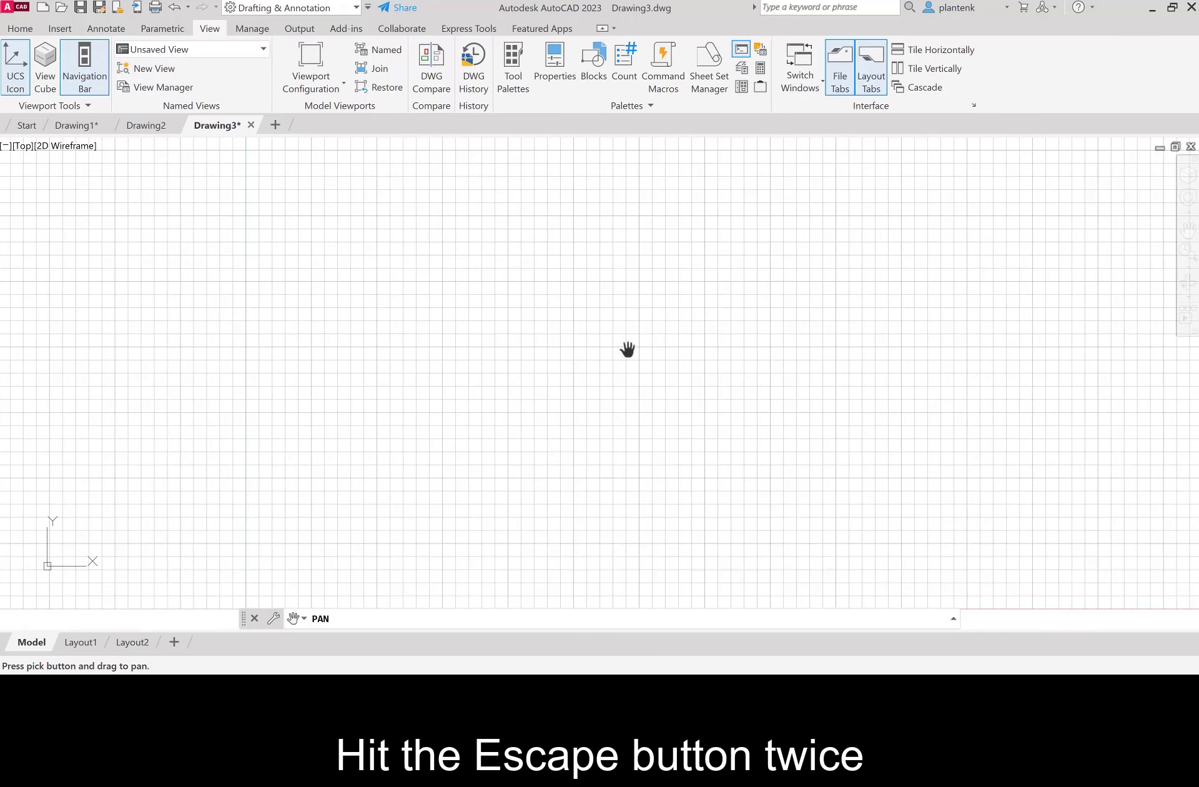
Step: Exit Pan, then pan and wheel-zoom around the grid, ending zoomed in closer
{"action": "key", "text": "Escape"}
{"action": "key", "text": "Escape"}
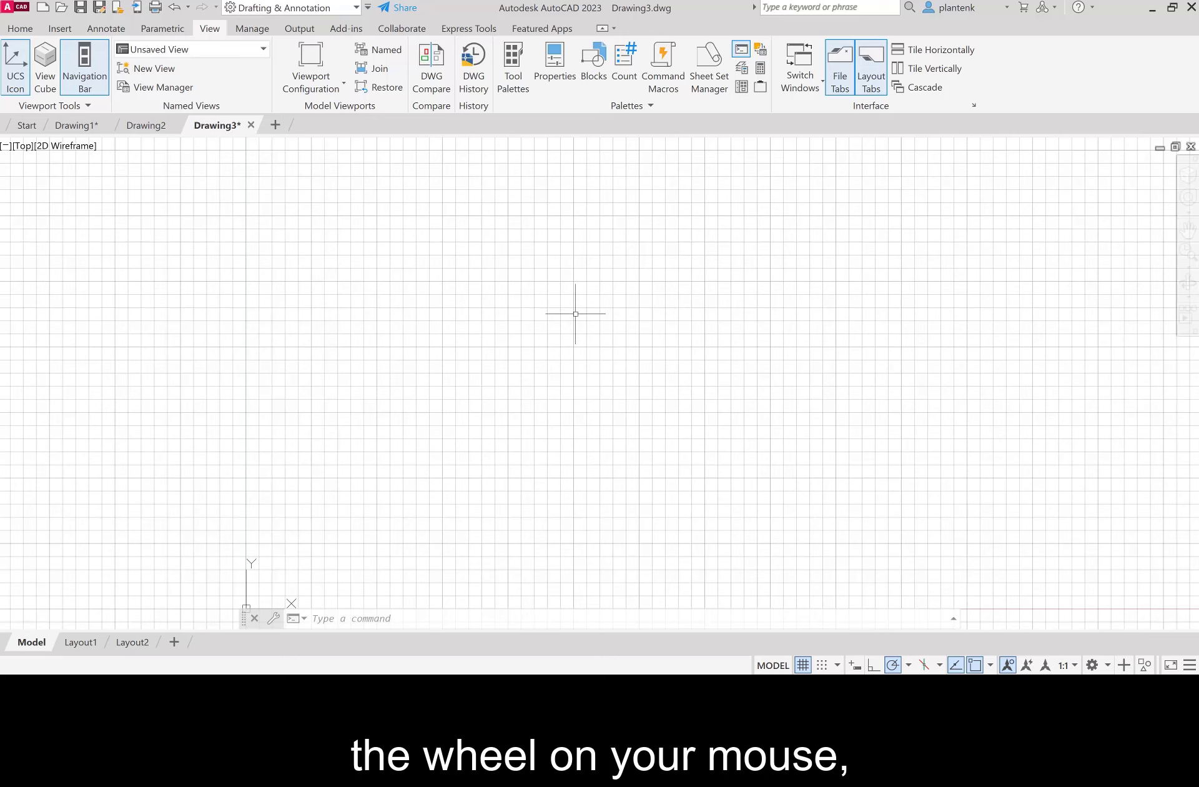
{"action": "mouse_move", "coordinate": [575, 314]}
{"action": "middle_mouse_down"}
{"action": "mouse_move", "coordinate": [428, 327]}
{"action": "mouse_move", "coordinate": [619, 321]}
{"action": "mouse_move", "coordinate": [642, 305]}
{"action": "mouse_move", "coordinate": [597, 423]}
{"action": "mouse_move", "coordinate": [610, 308]}
{"action": "mouse_move", "coordinate": [719, 313]}
{"action": "mouse_move", "coordinate": [594, 311]}
{"action": "mouse_move", "coordinate": [605, 311]}
{"action": "middle_mouse_up"}
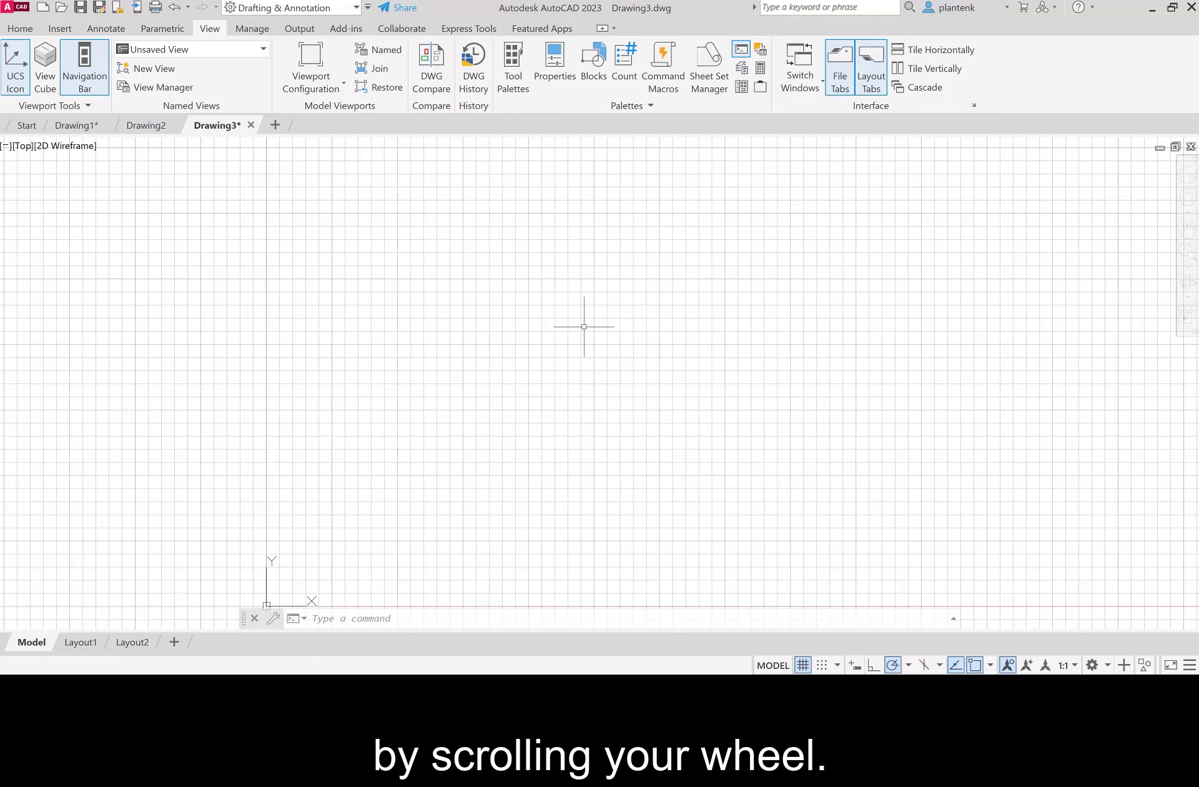
{"action": "scroll", "coordinate": [584, 327], "scroll_direction": "up", "scroll_amount": 2}
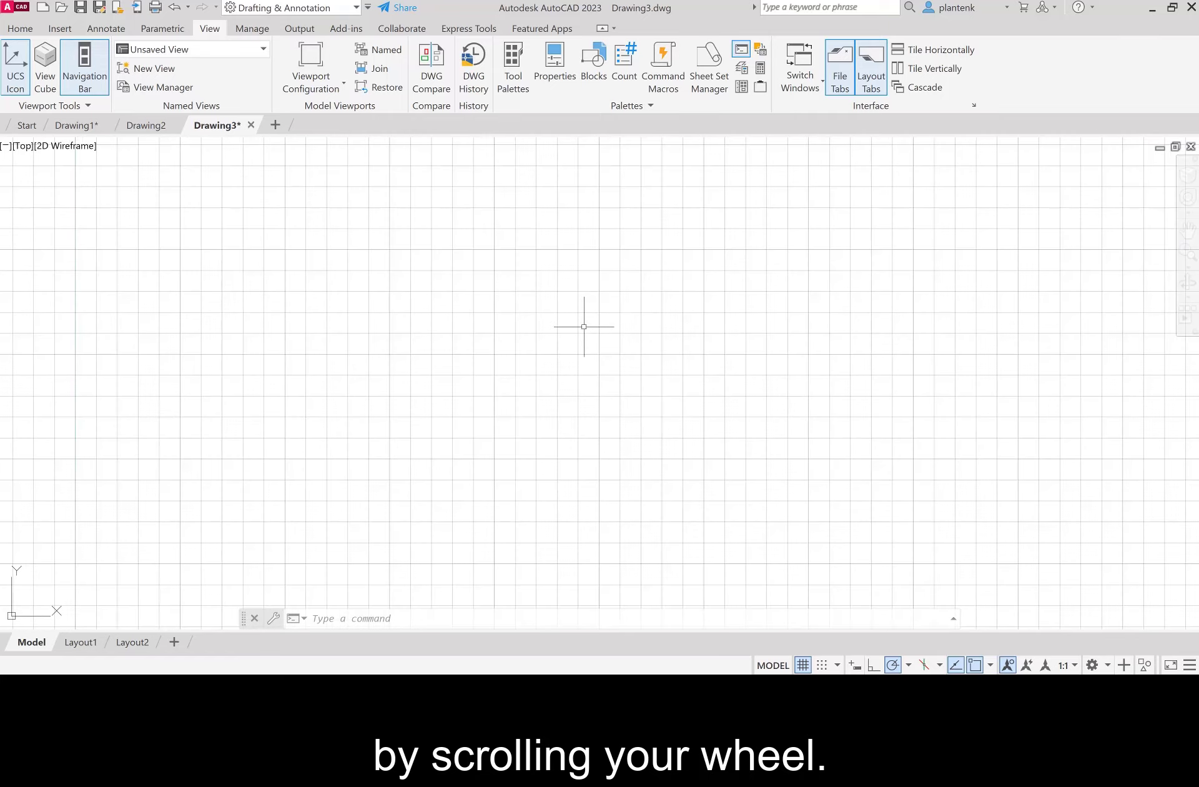
{"action": "scroll", "coordinate": [585, 327], "scroll_direction": "down", "scroll_amount": 8}
{"action": "scroll", "coordinate": [585, 328], "scroll_direction": "up", "scroll_amount": 8}
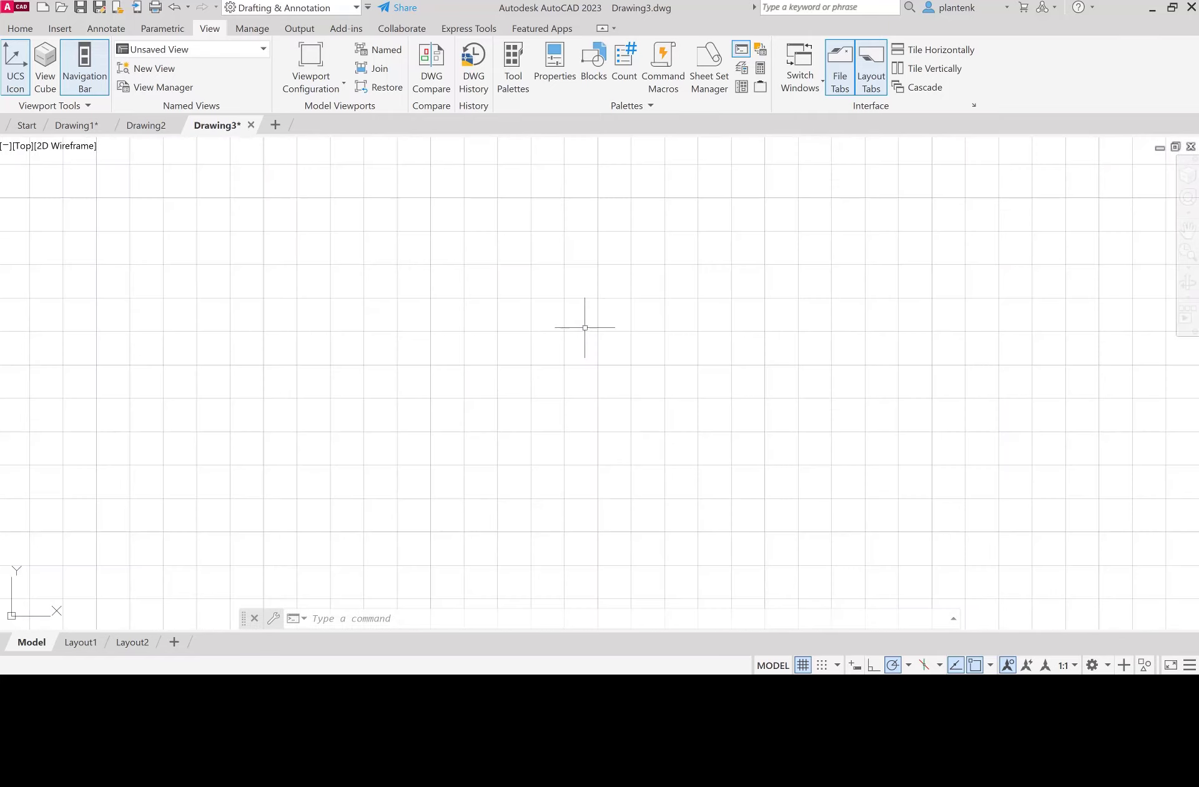
{"action": "scroll", "coordinate": [585, 328], "scroll_direction": "down", "scroll_amount": 6}
{"action": "scroll", "coordinate": [586, 328], "scroll_direction": "up", "scroll_amount": 5}
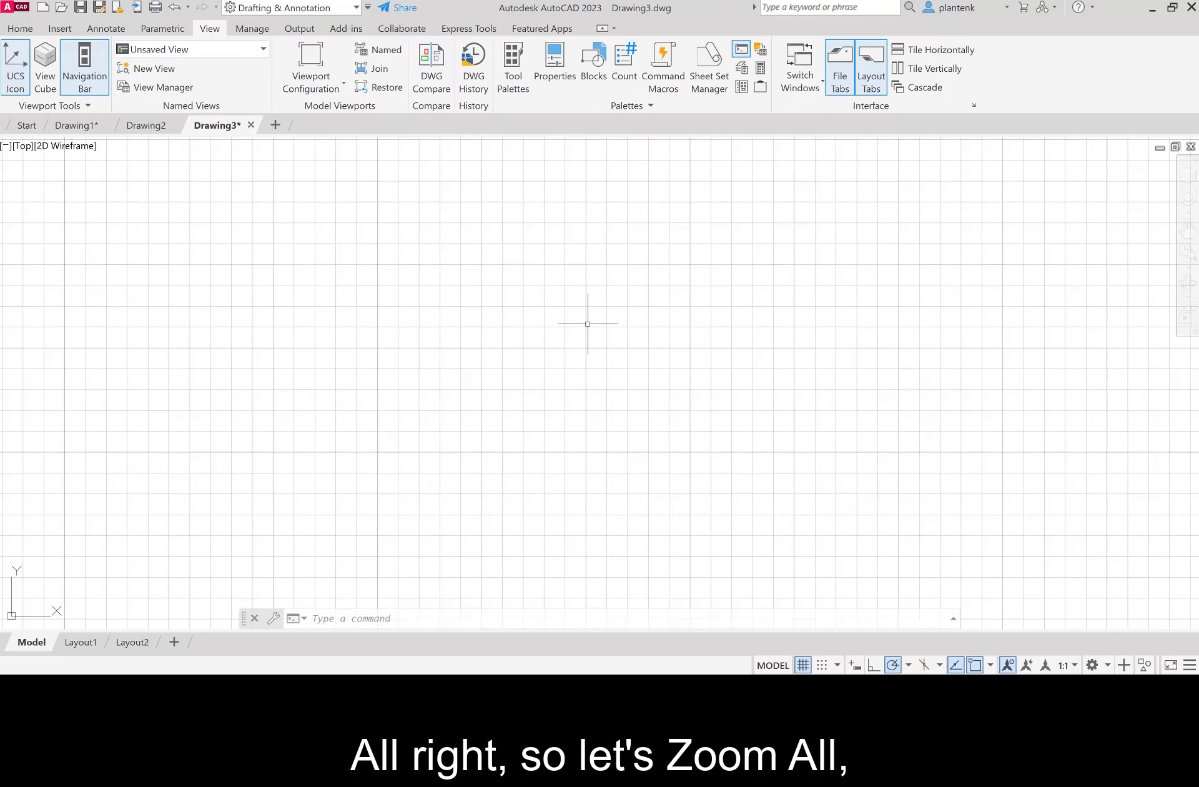
Step: Zoom out to the full gridded drawing limits with Z, then A (Zoom All)
{"action": "type", "text": "z"}
{"action": "key", "text": "Return"}
{"action": "type", "text": "a"}
{"action": "key", "text": "Return"}
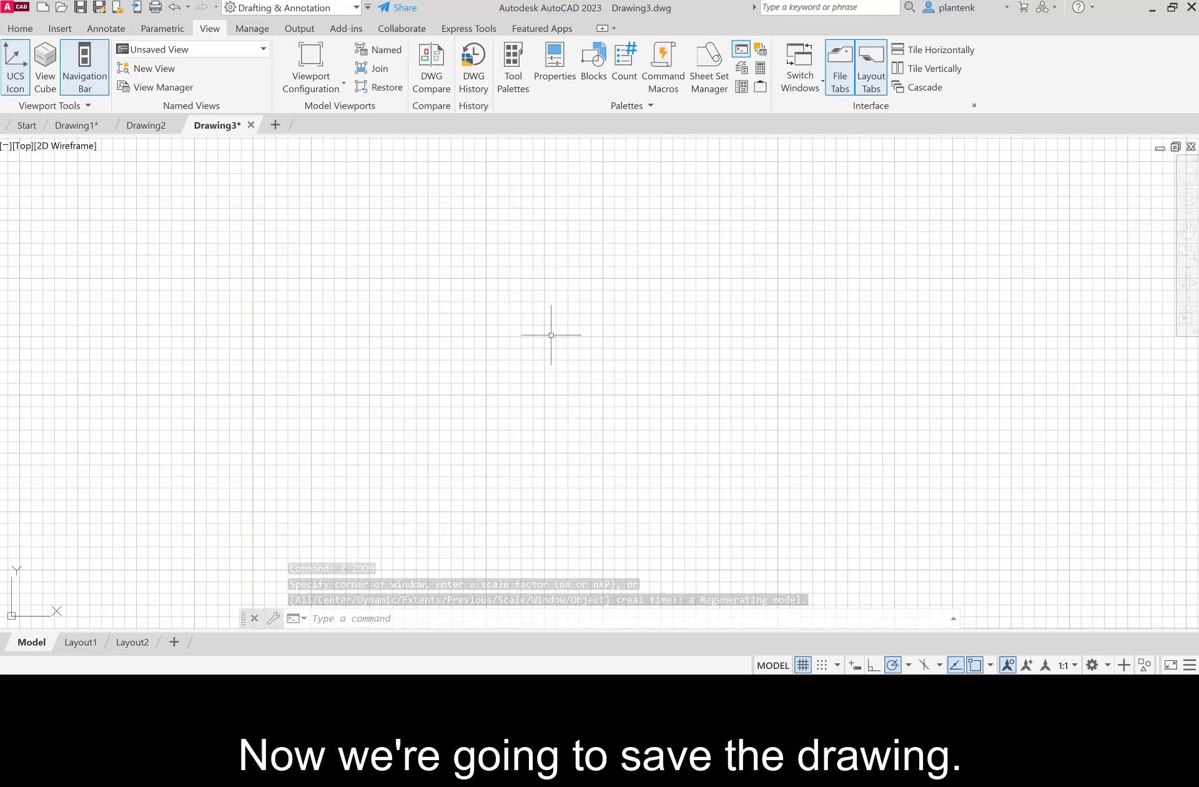
Step: Start Save As and set the file type to AutoCAD Drawing Template (*.dwt)
{"action": "left_click", "coordinate": [19, 9]}
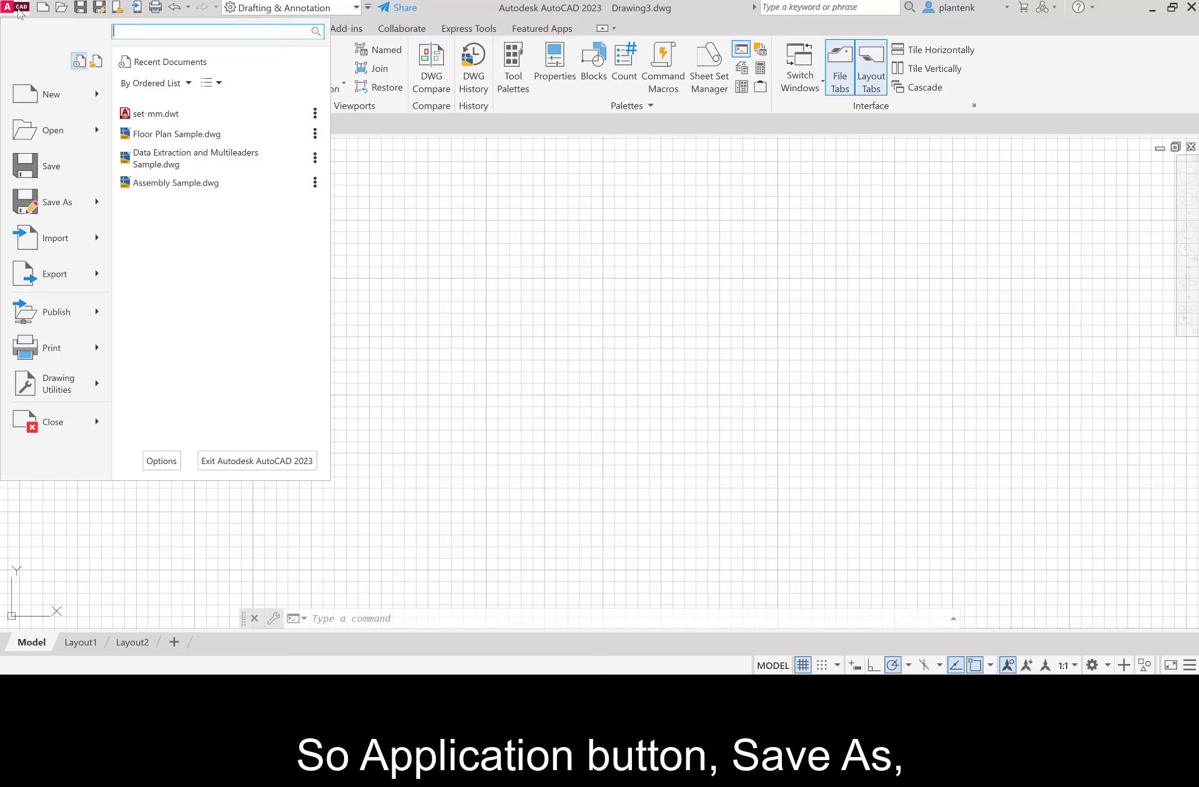
{"action": "left_click", "coordinate": [50, 202]}
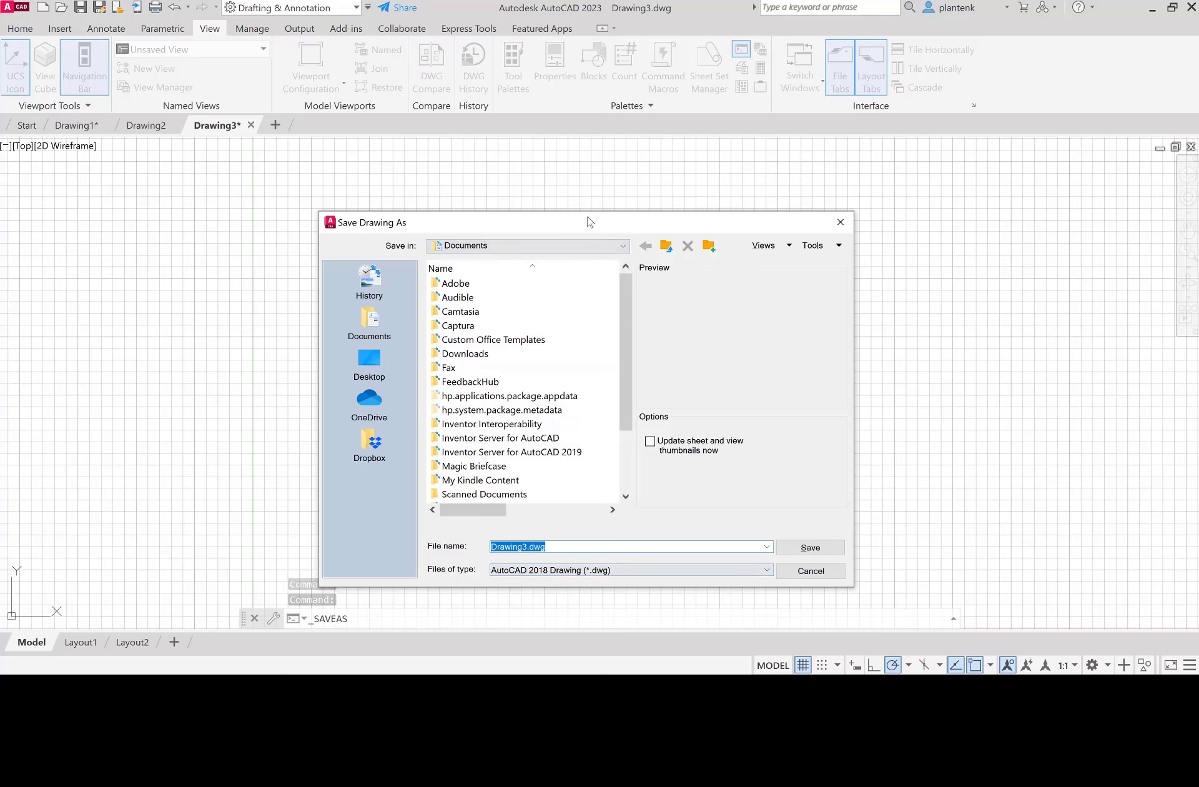
{"action": "mouse_move", "coordinate": [583, 222]}
{"action": "left_mouse_down"}
{"action": "mouse_move", "coordinate": [519, 7]}
{"action": "mouse_move", "coordinate": [516, 41]}
{"action": "left_mouse_up"}
{"action": "left_click", "coordinate": [676, 377]}
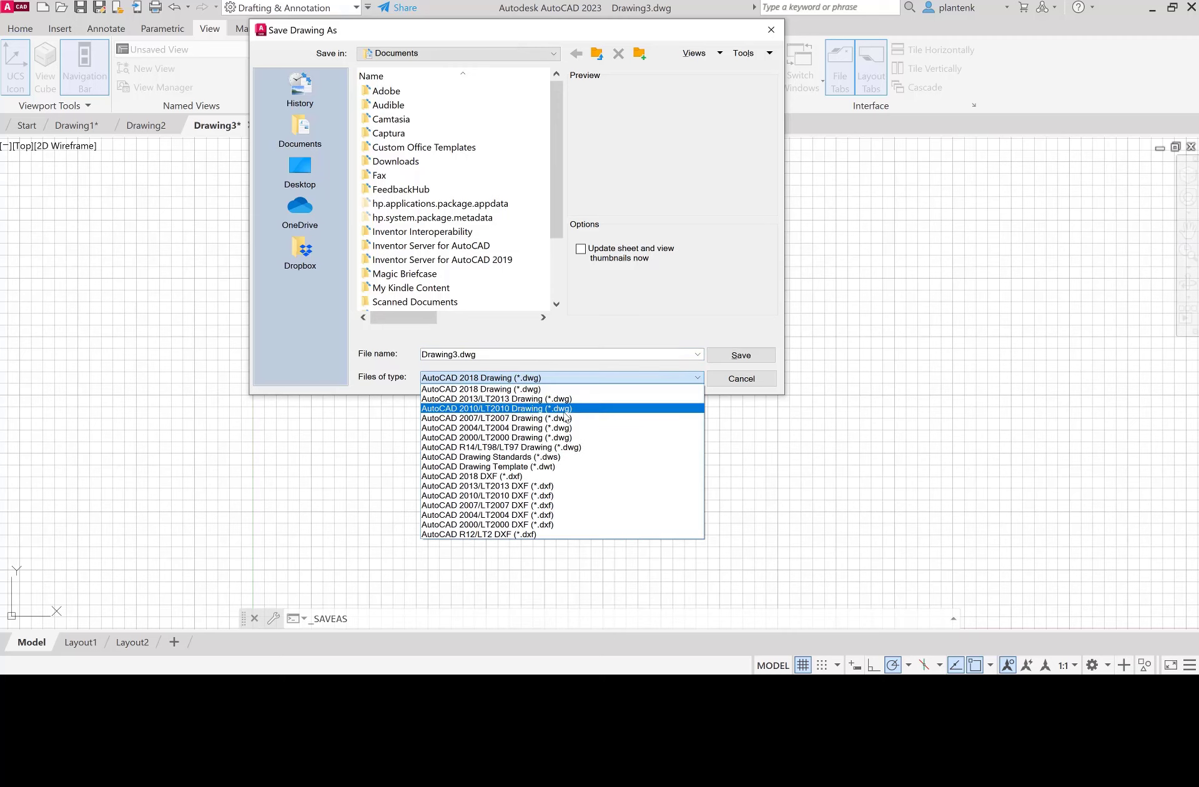
{"action": "left_click", "coordinate": [519, 468]}
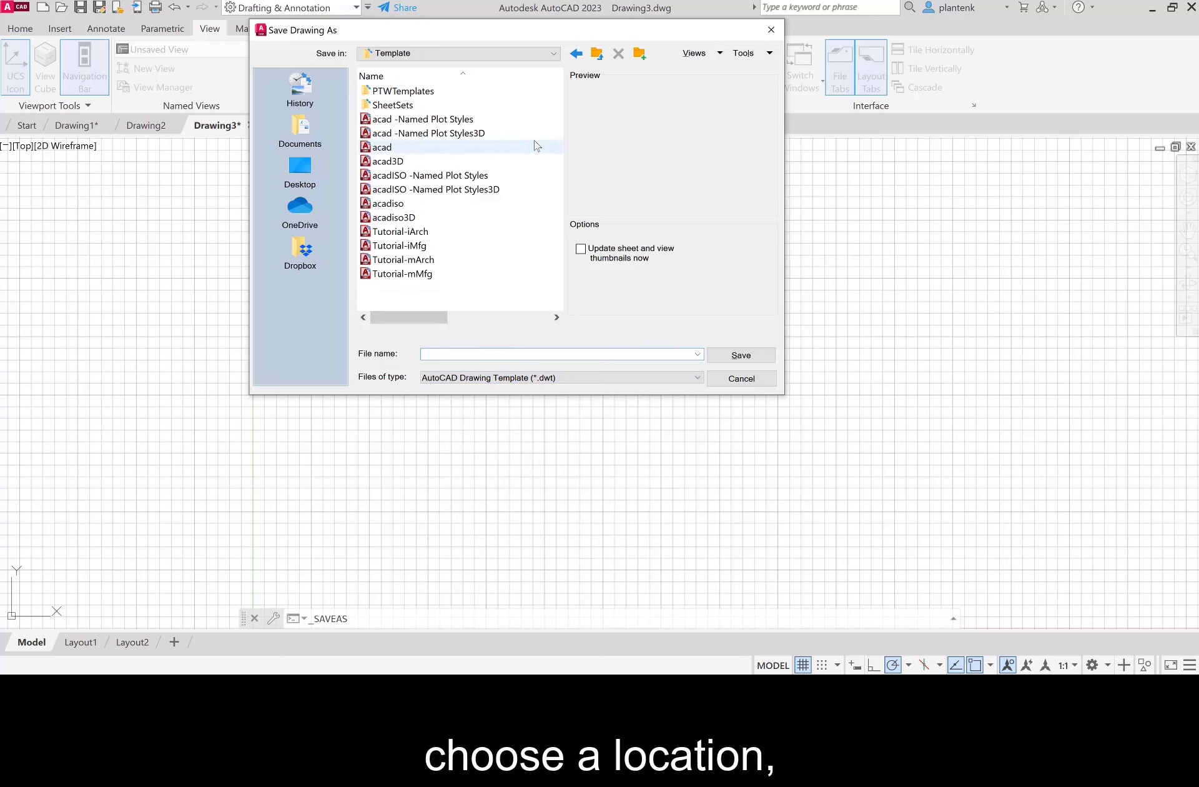
Step: Save as set-mm in D:\EGE\EGE AutoCAD 2023\Chapter 2 - Drawing in AutoCAD
{"action": "left_click", "coordinate": [534, 53]}
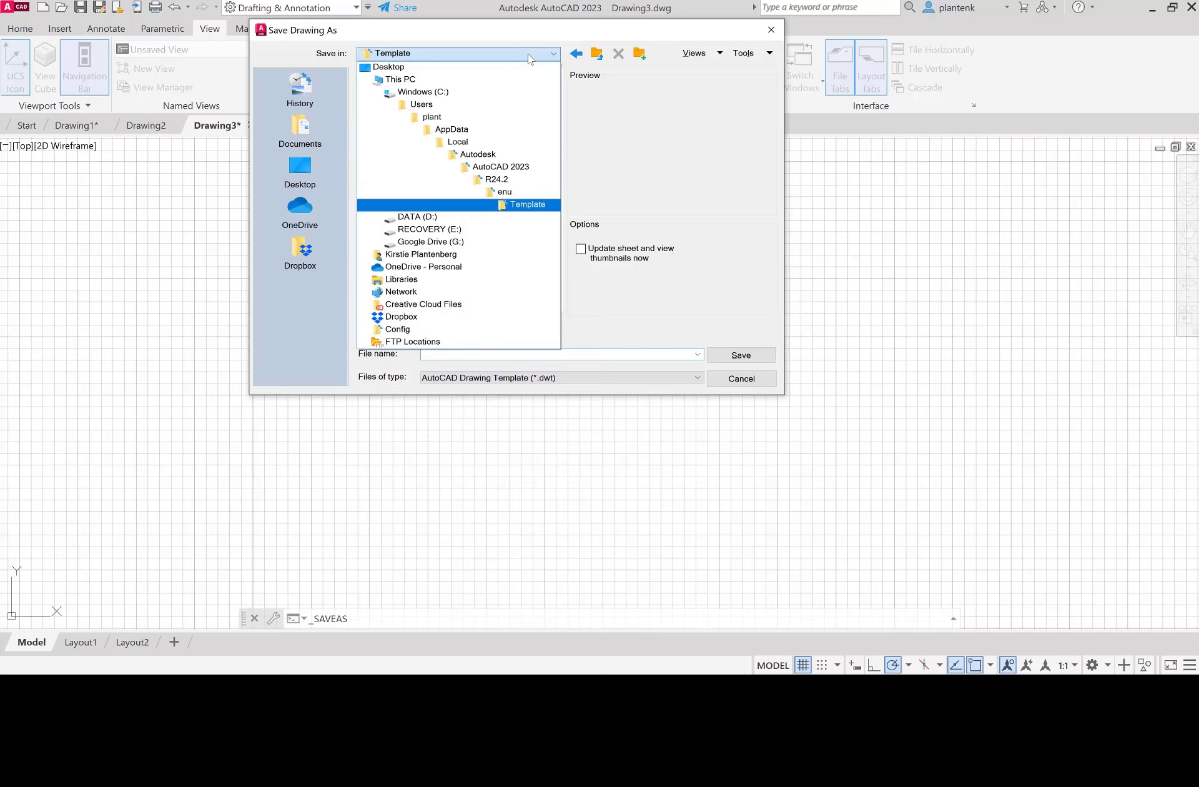
{"action": "left_click", "coordinate": [418, 217]}
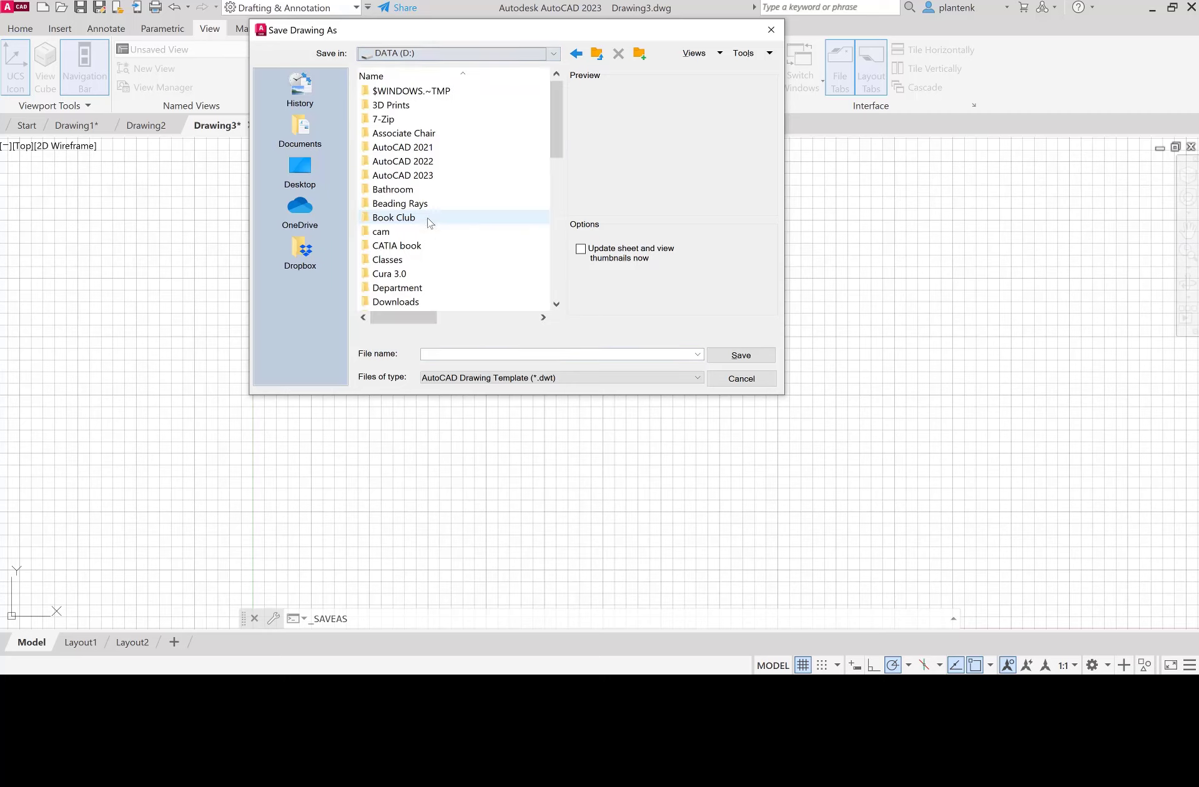
{"action": "scroll", "coordinate": [419, 237], "scroll_direction": "down", "scroll_amount": 3}
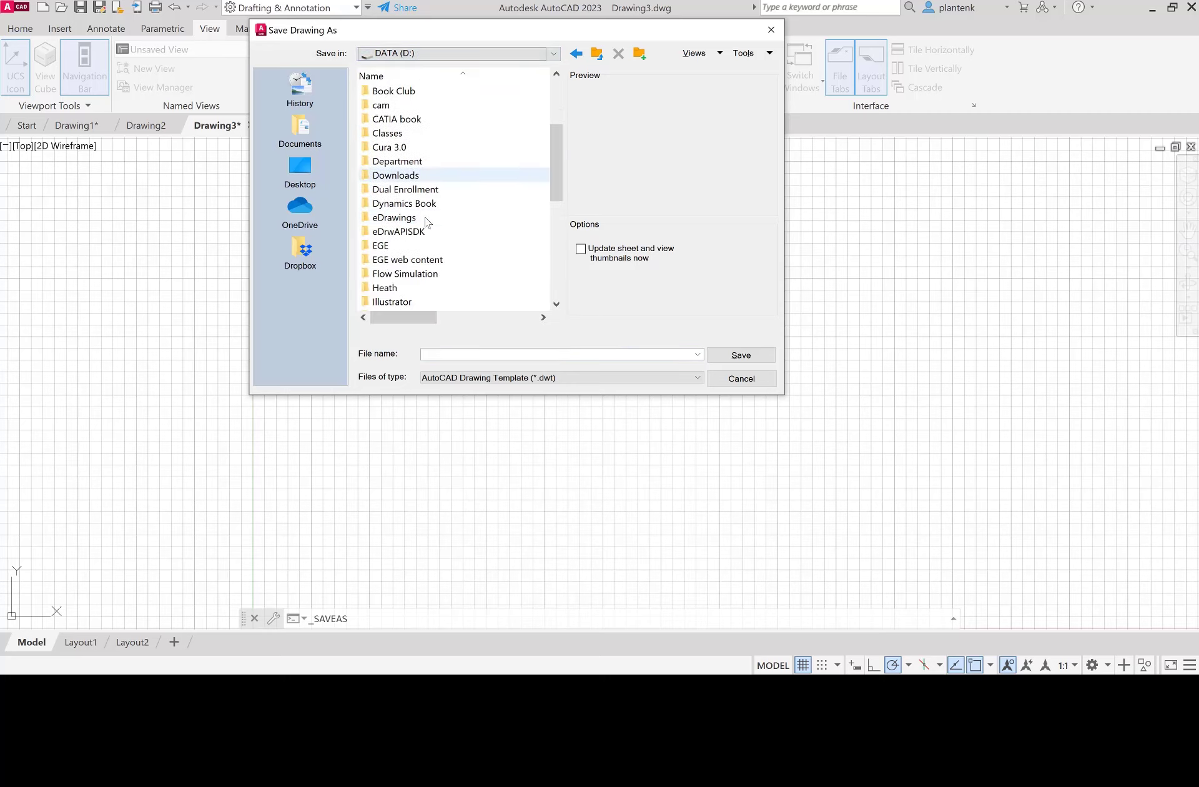
{"action": "double_click", "coordinate": [398, 247]}
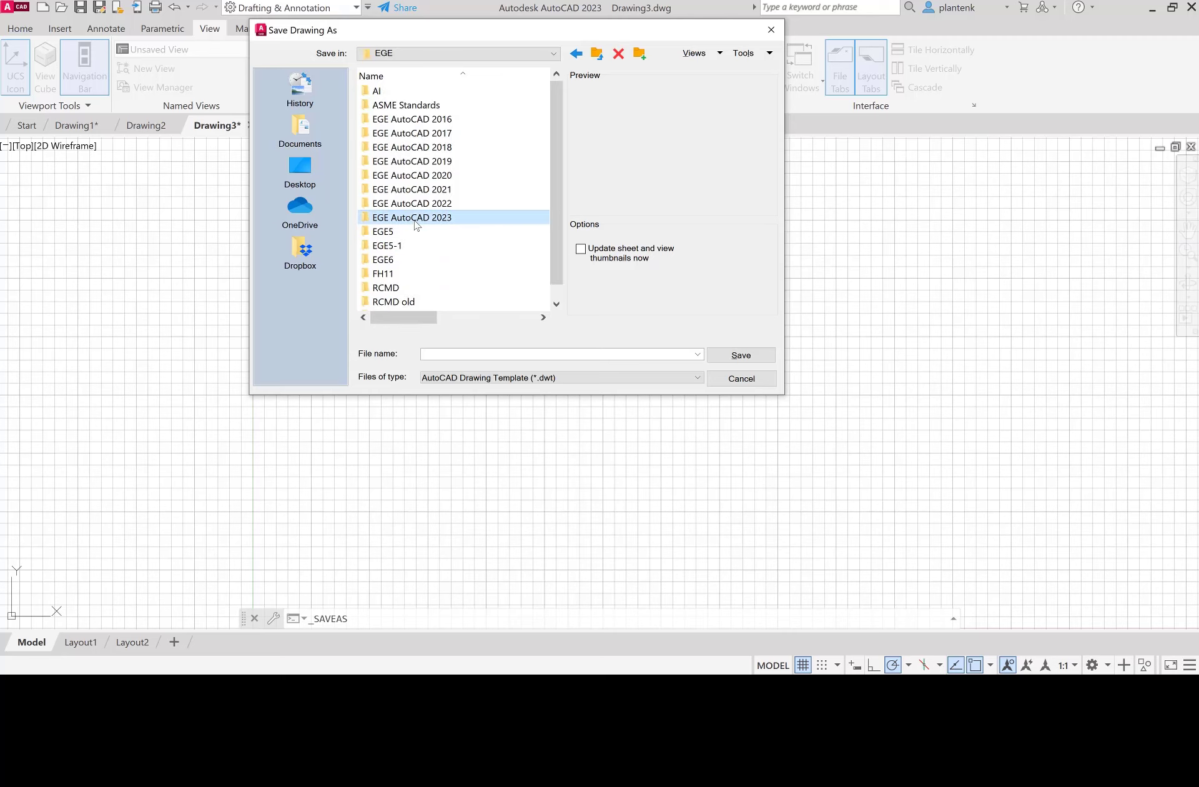
{"action": "double_click", "coordinate": [413, 219]}
{"action": "double_click", "coordinate": [443, 92]}
{"action": "left_click", "coordinate": [390, 161]}
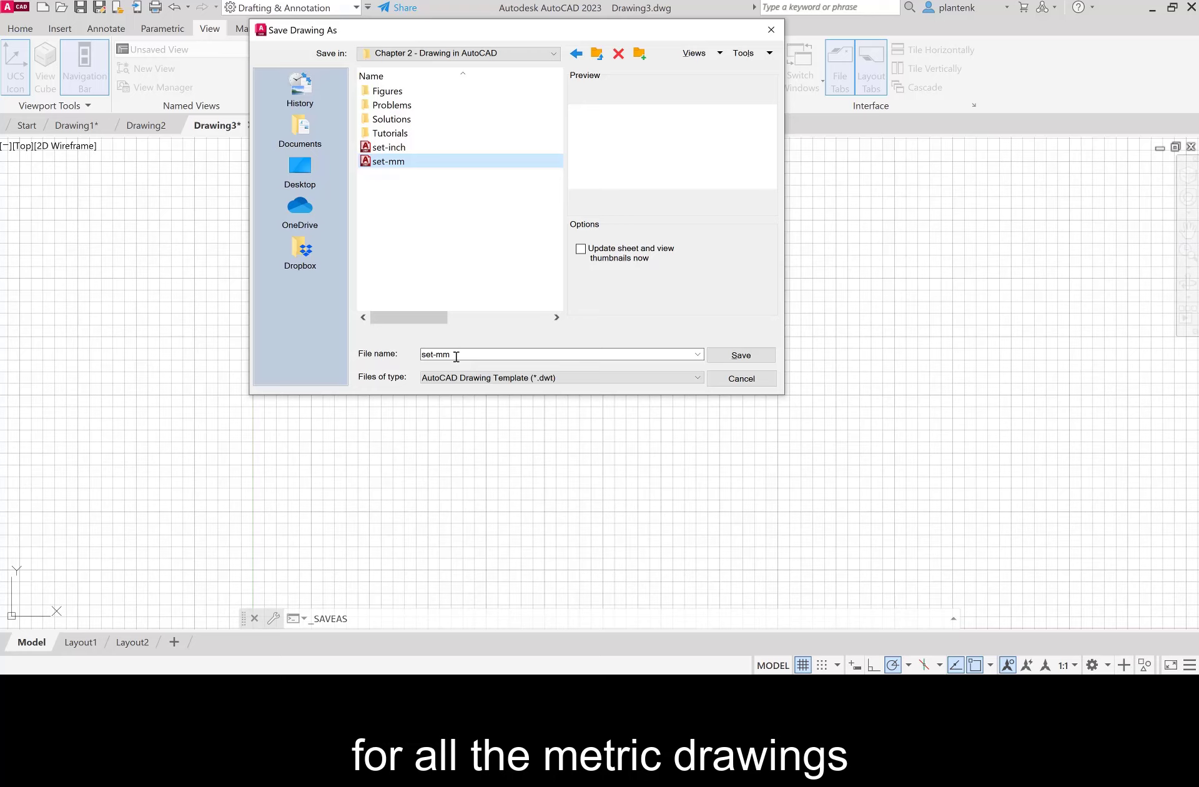
{"action": "left_click", "coordinate": [743, 356]}
Step: Replace set-mm.dwt, describe it as 'This file is a template for millimeter drawing', keep Metric
{"action": "left_click", "coordinate": [475, 255]}
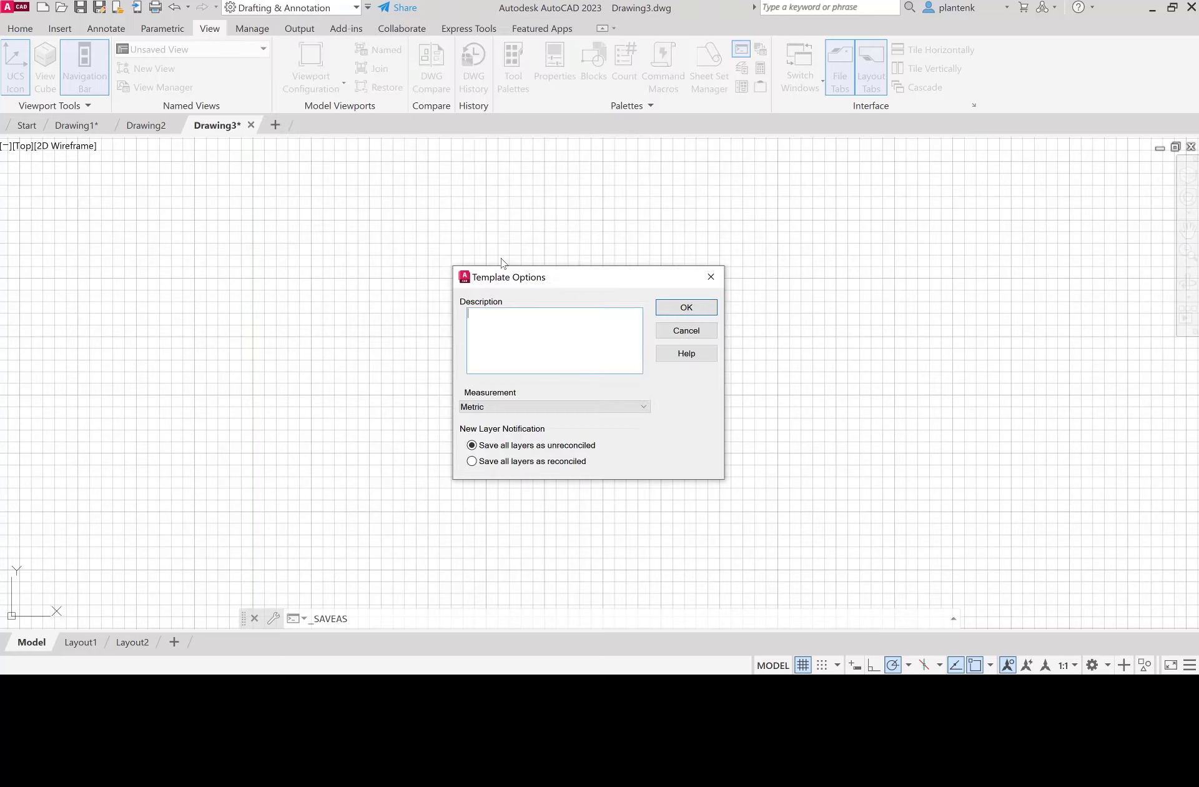
{"action": "left_click_drag", "start_coordinate": [576, 286], "coordinate": [577, 166]}
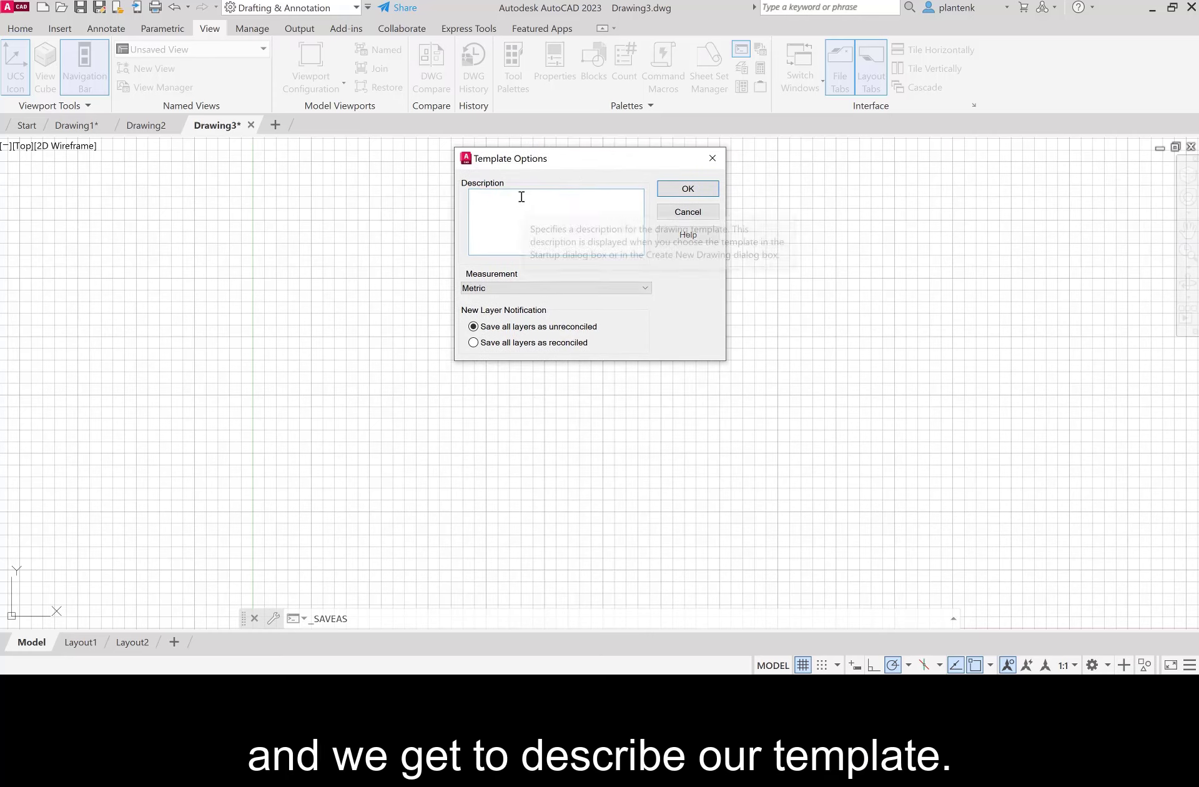
{"action": "left_click", "coordinate": [522, 196]}
{"action": "type", "text": "This file is a"}
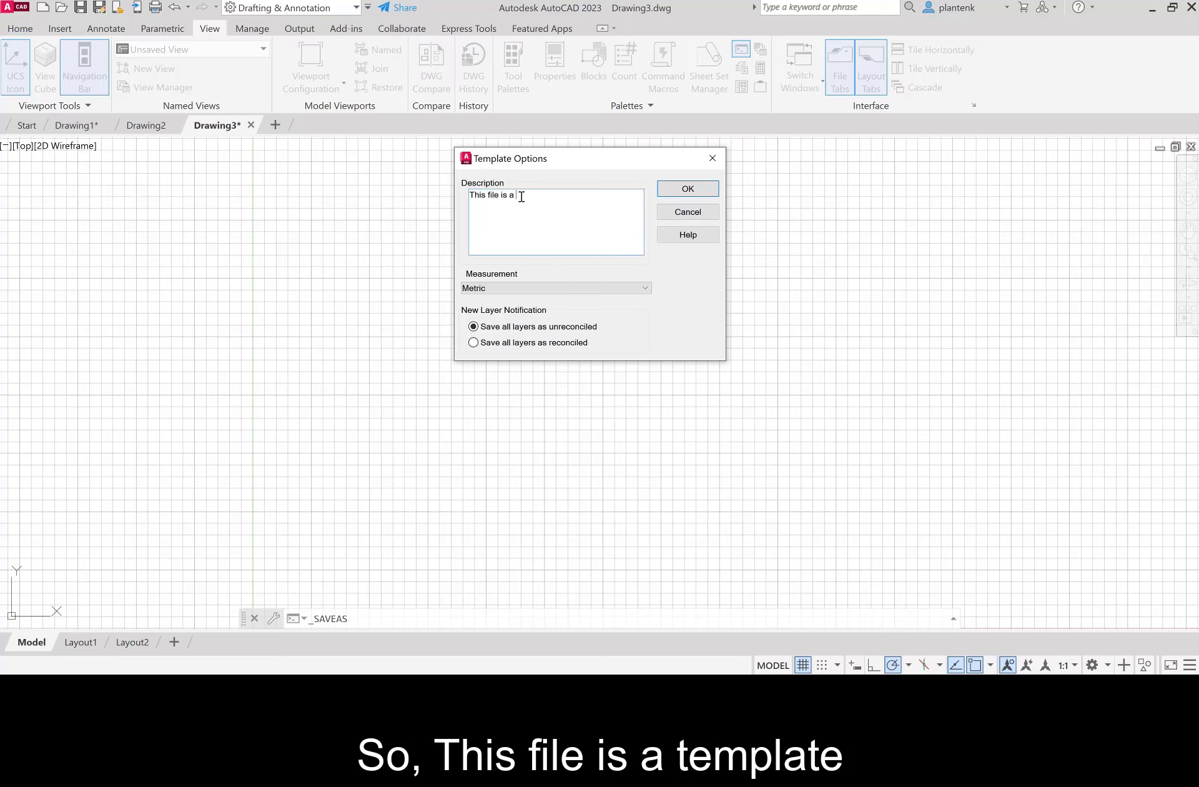
{"action": "type", "text": " template"}
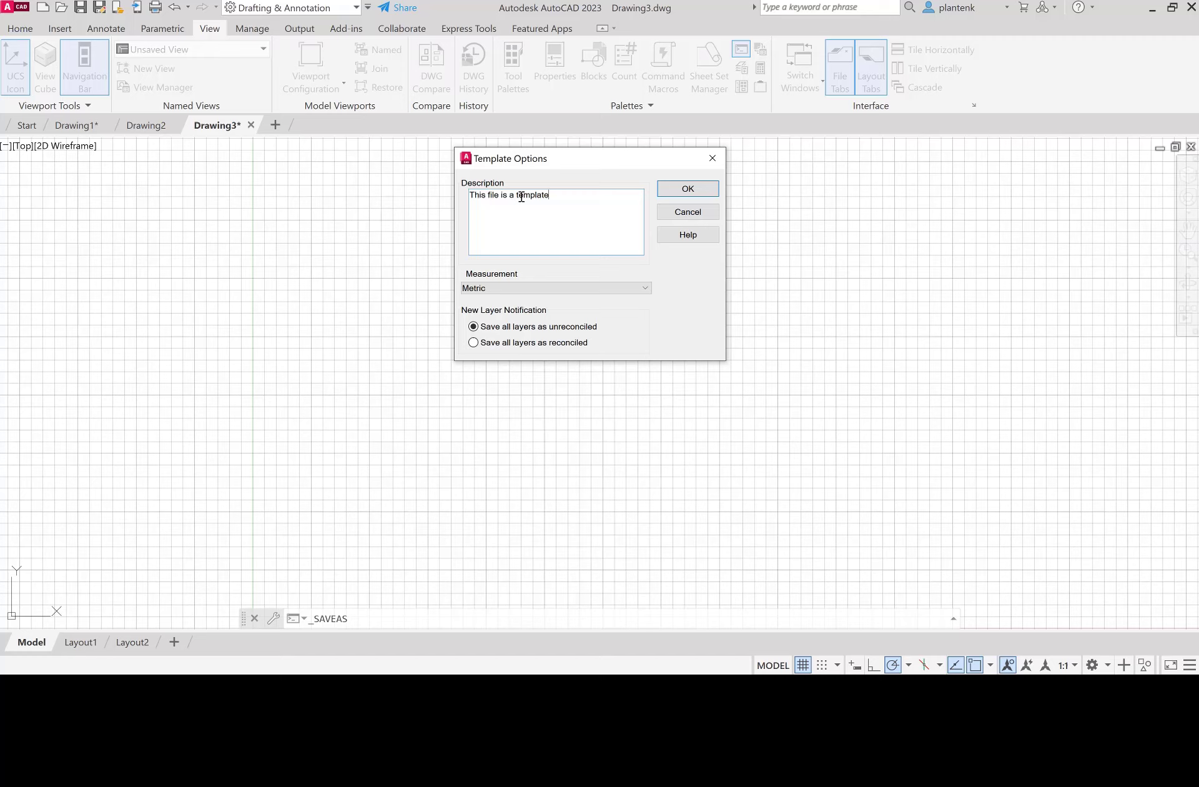
{"action": "type", "text": " for millimeter draw"}
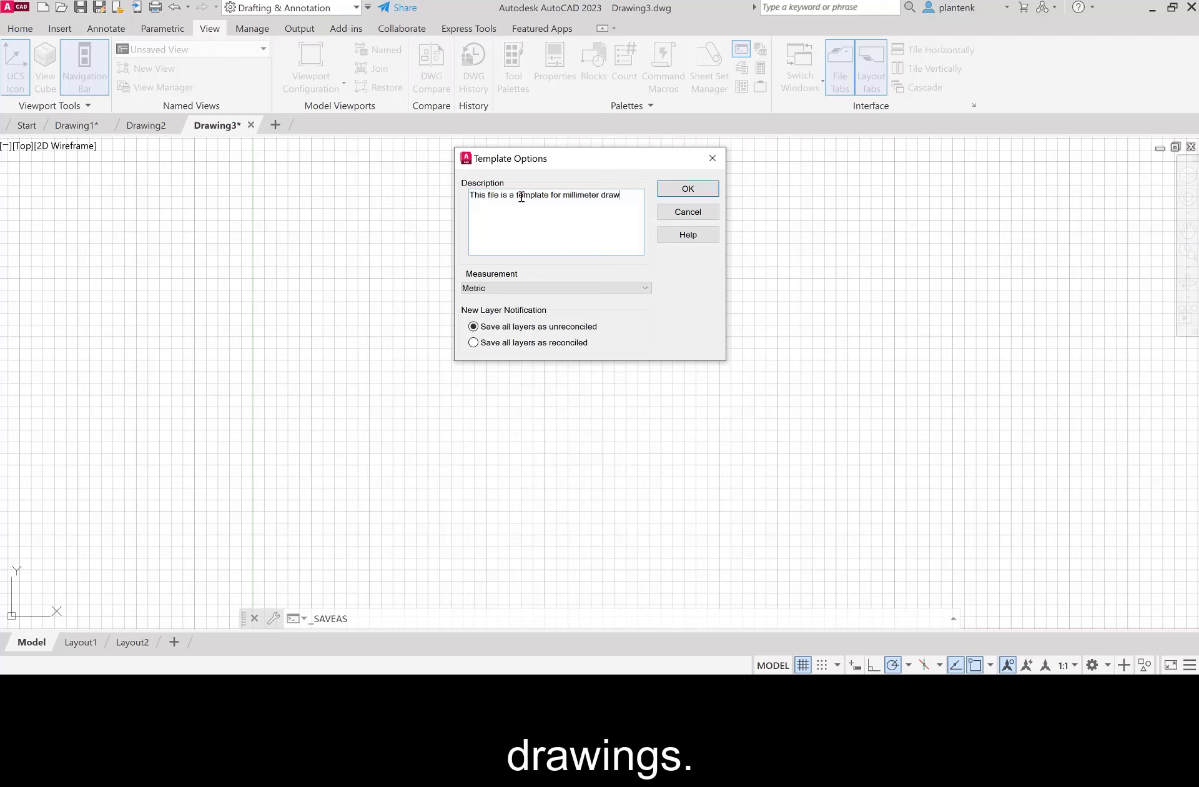
{"action": "type", "text": "ings."}
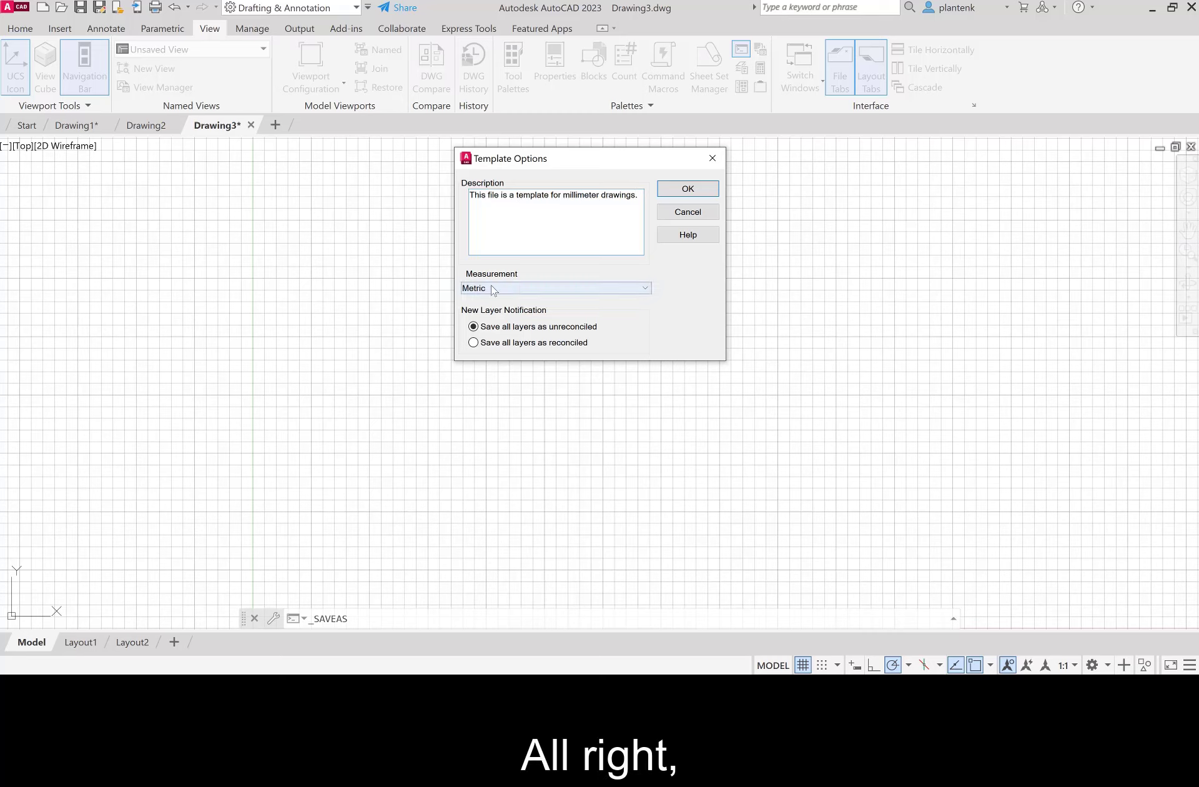
{"action": "left_click", "coordinate": [688, 190]}
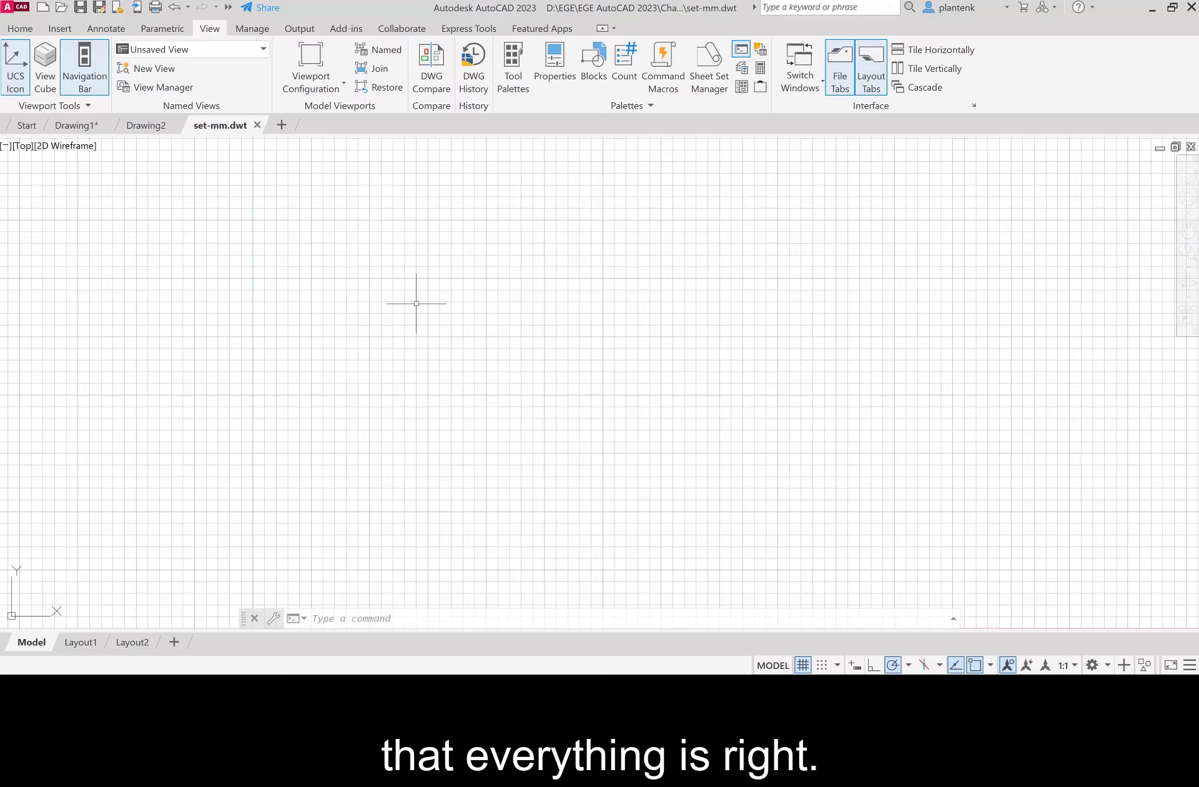
{"action": "type", "text": "units"}
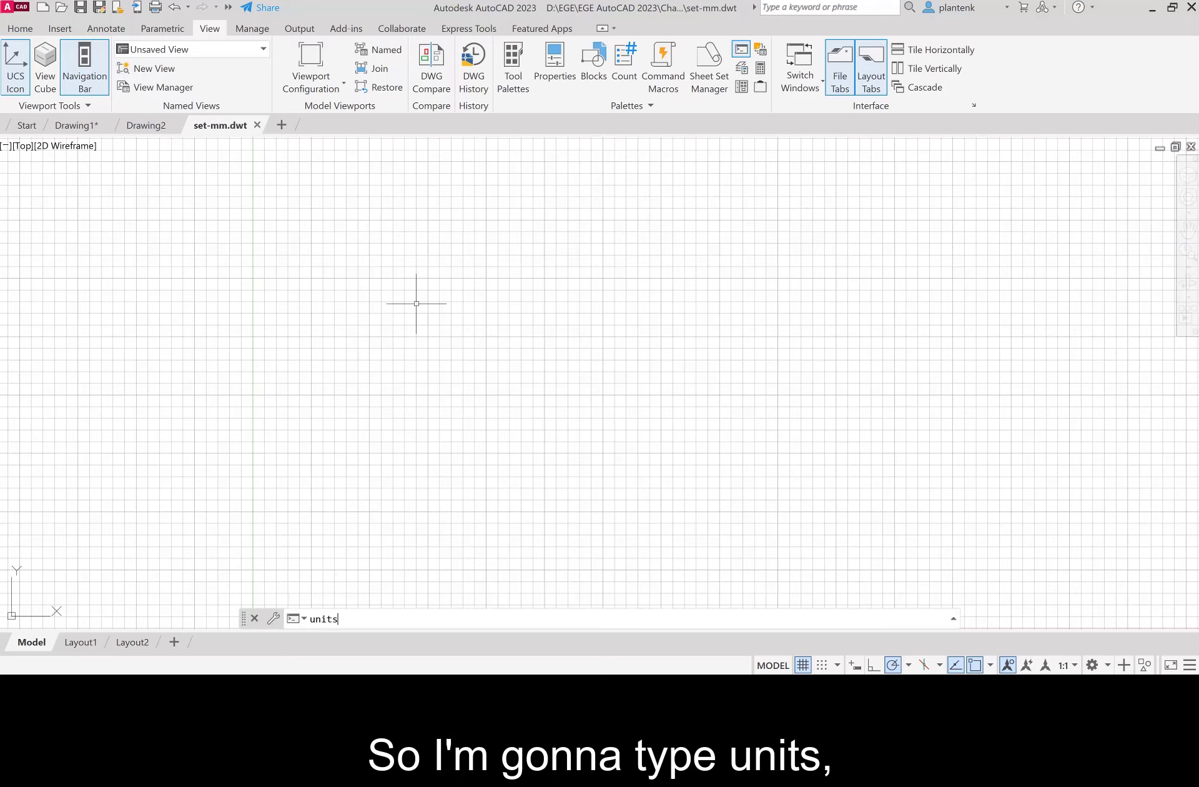
{"action": "key", "text": "Return"}
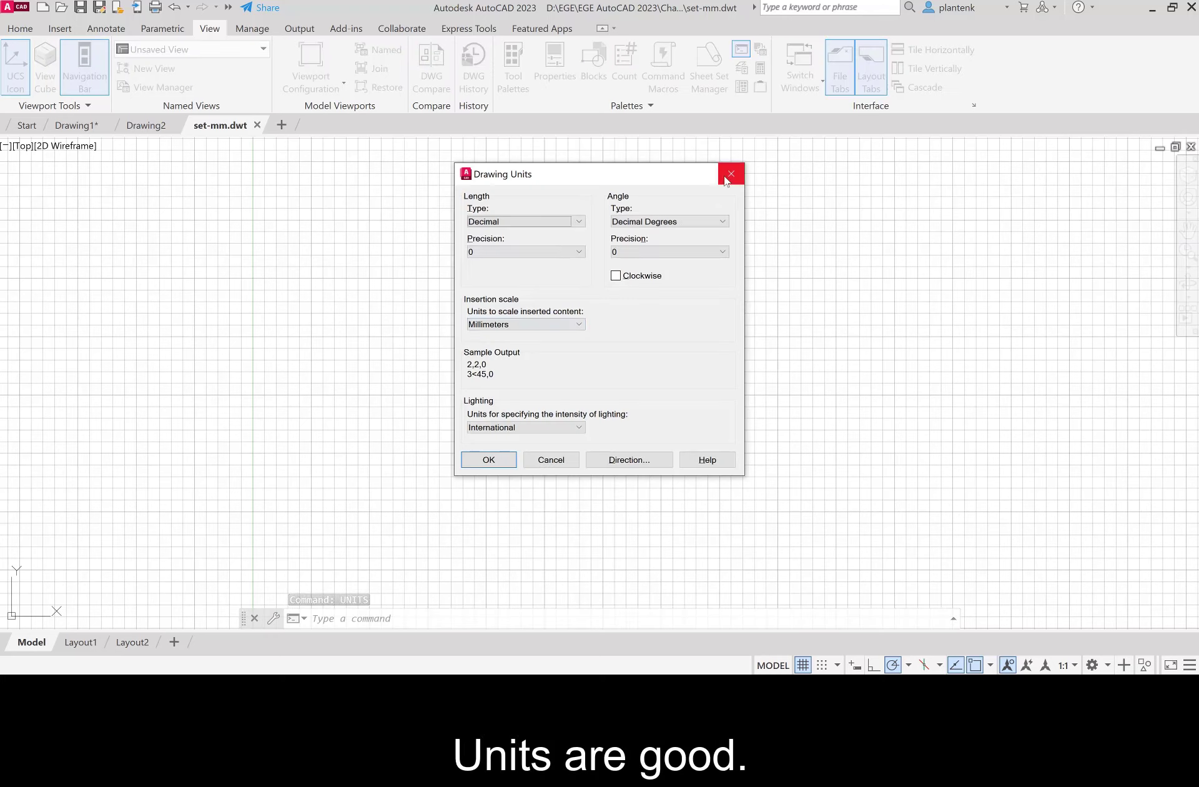
{"action": "left_click", "coordinate": [731, 173]}
{"action": "type", "text": "li"}
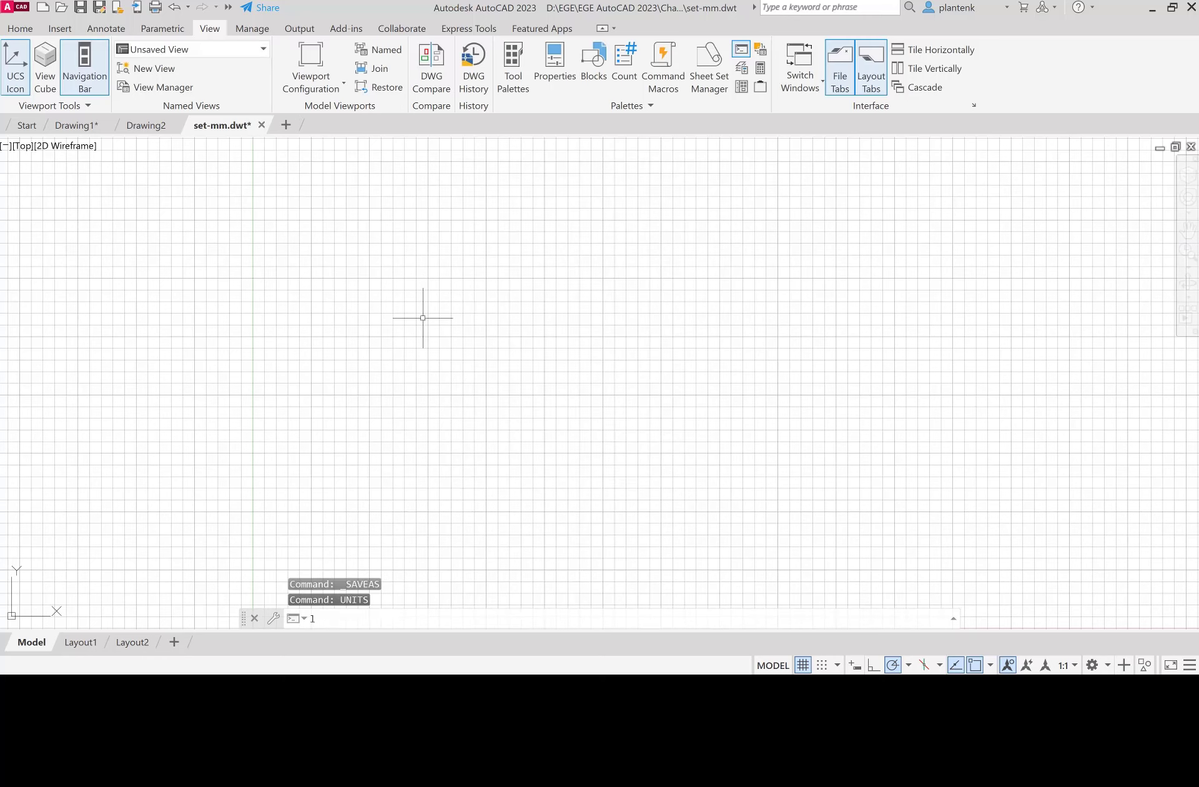
{"action": "type", "text": "mit"}
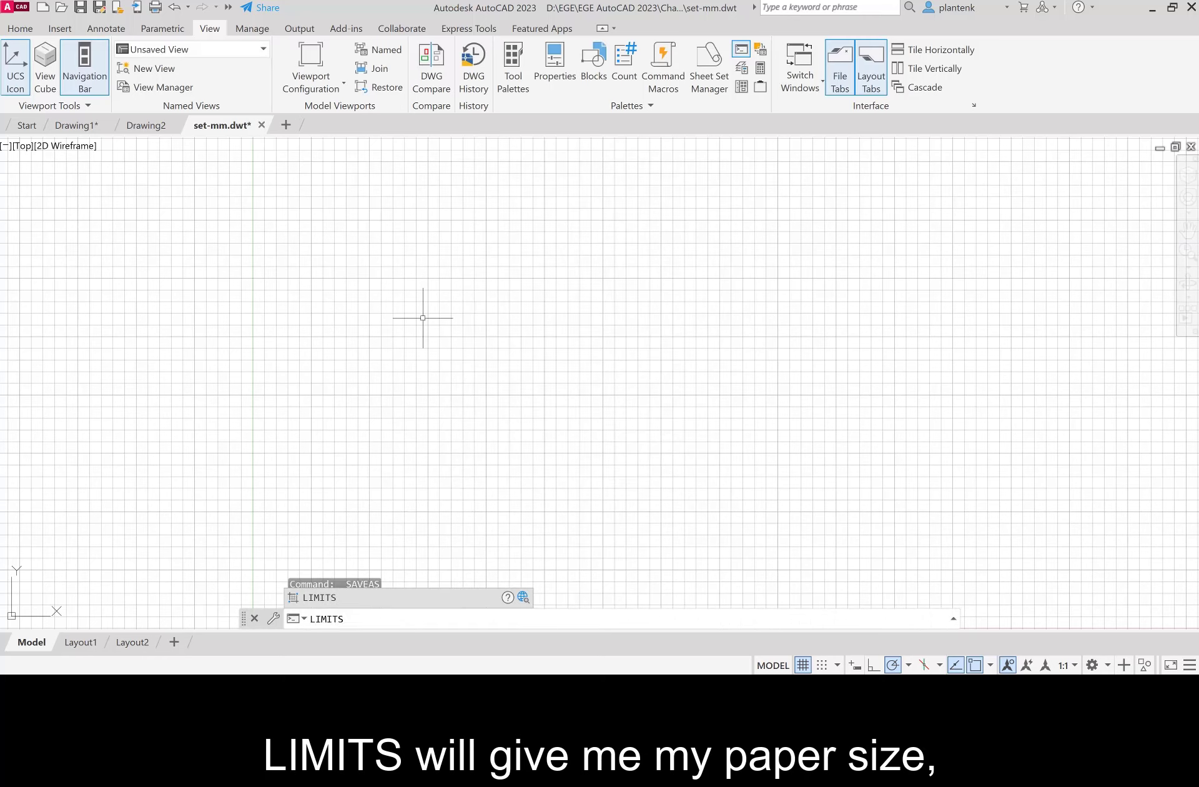
Step: Check LIMITS, keeping 0,0 and 297,210, then save set-mm.dwt
{"action": "key", "text": "Return"}
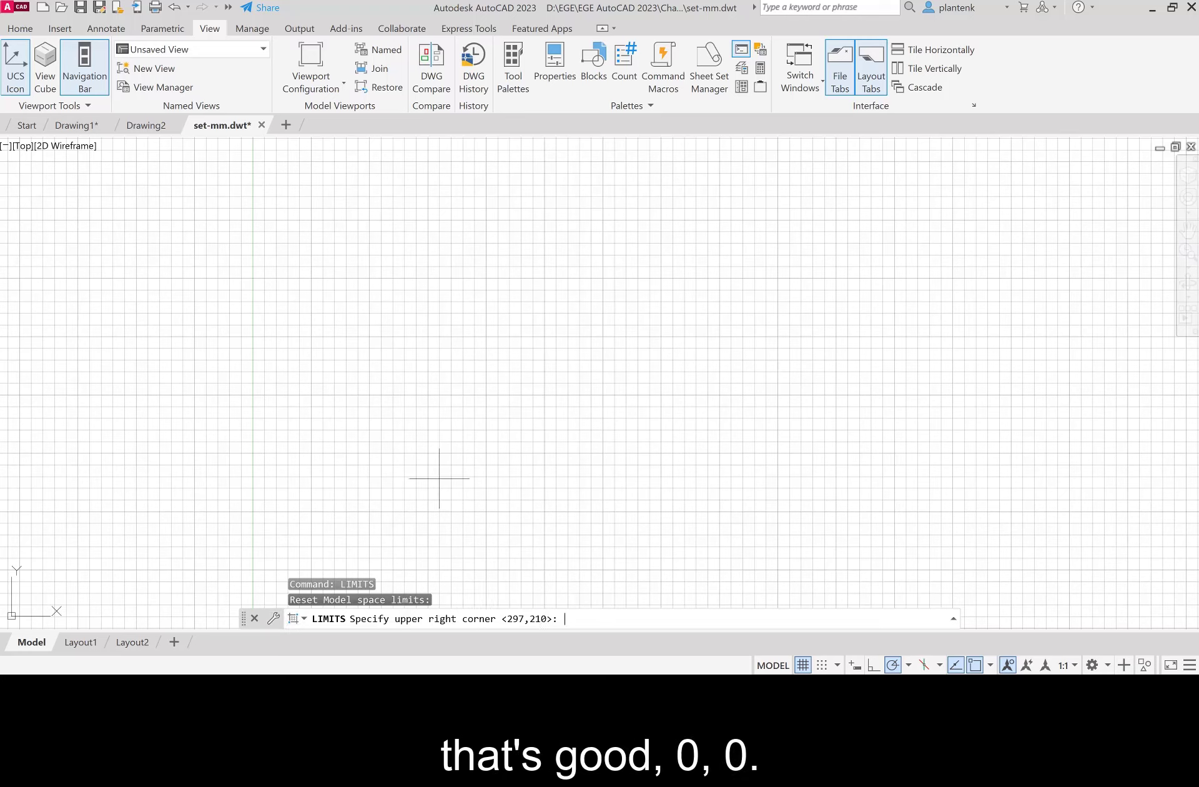
{"action": "key", "text": "Return"}
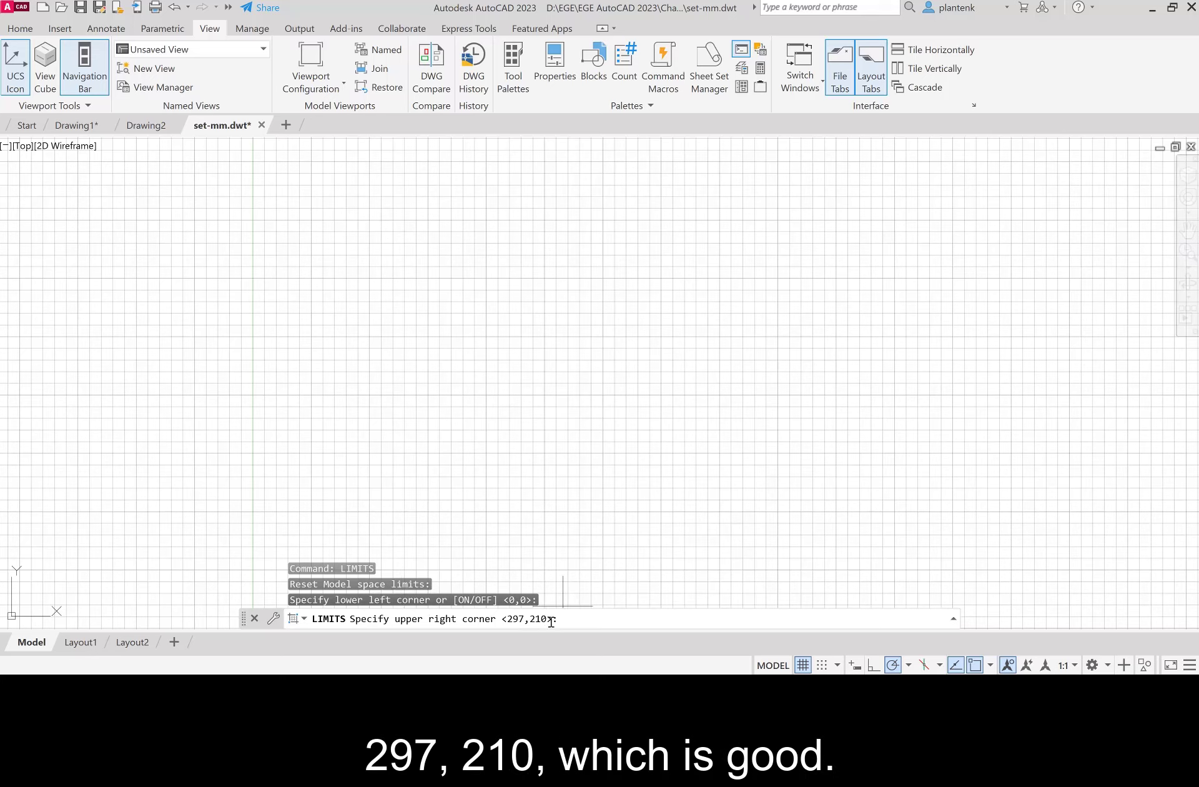
{"action": "key", "text": "Return"}
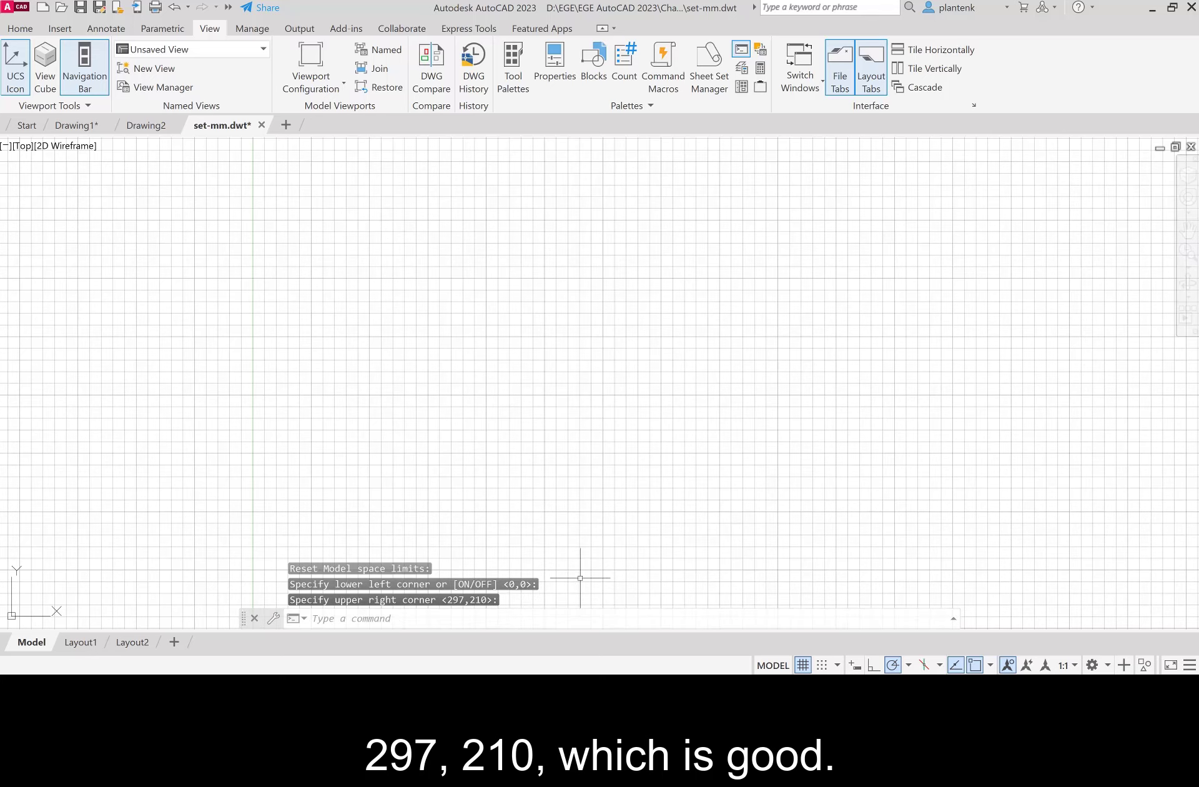
{"action": "left_click", "coordinate": [80, 7]}
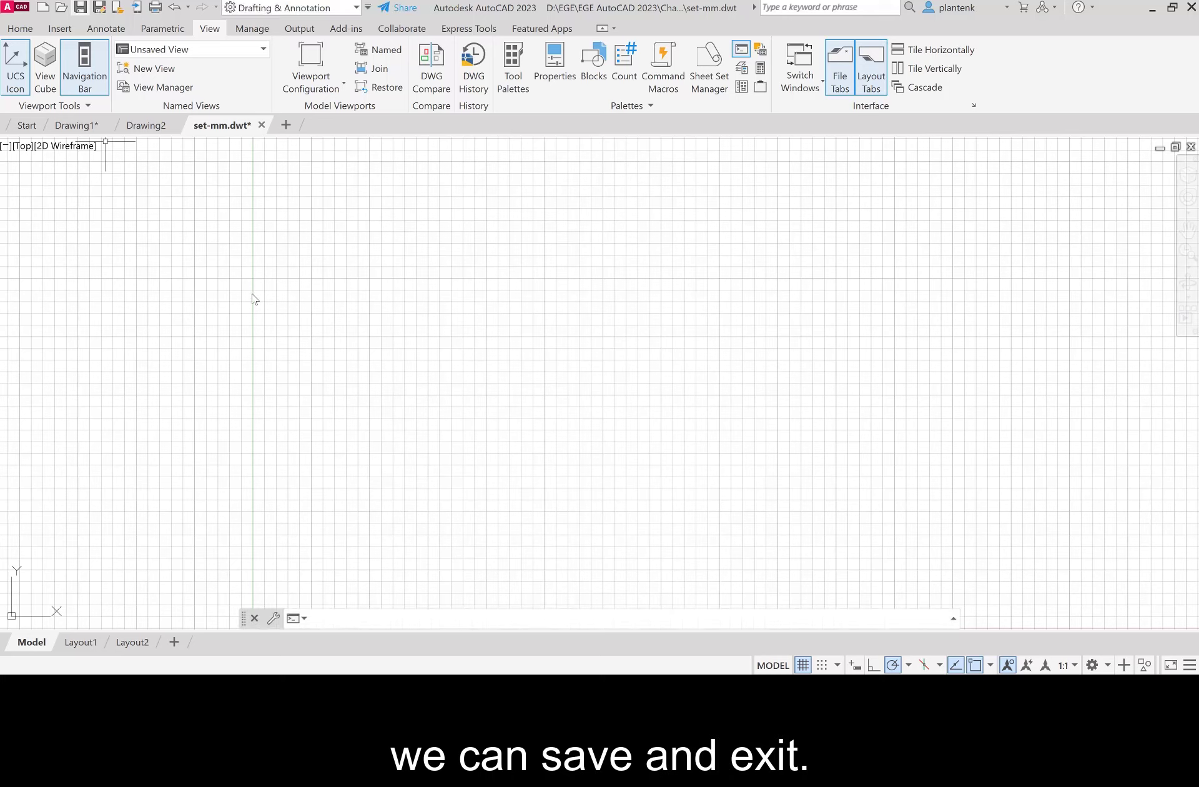